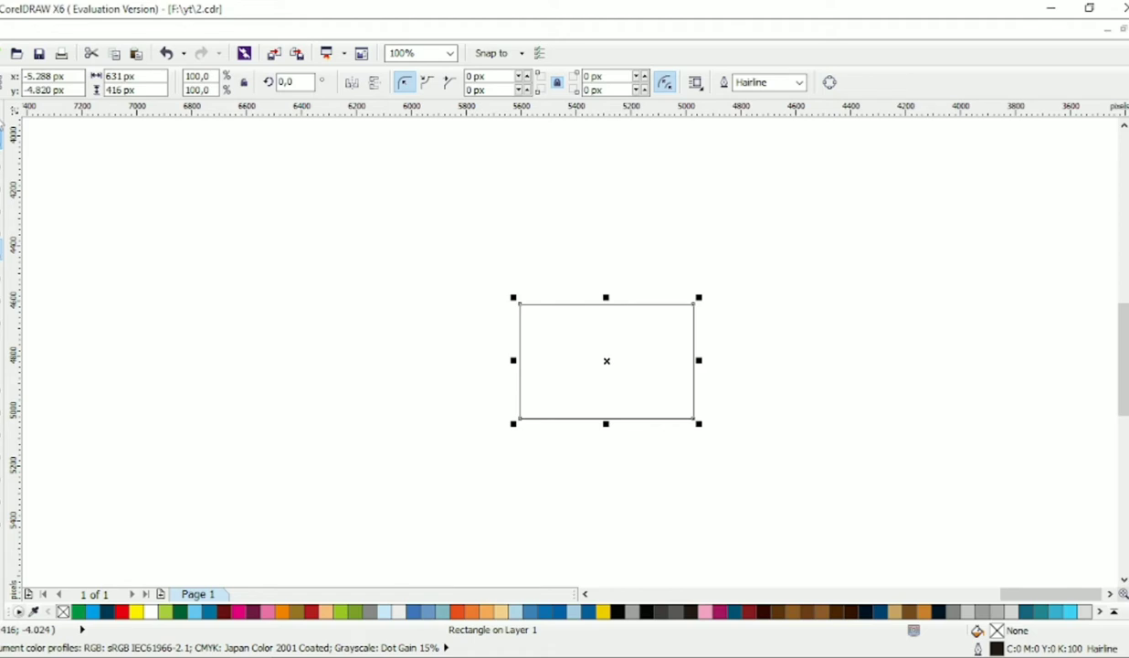
Skew the rectangle's top edge leftward to form a parallelogram about 988 px wide overall.
left_click(591, 333)
left_click_drag(610, 300, 559, 302)
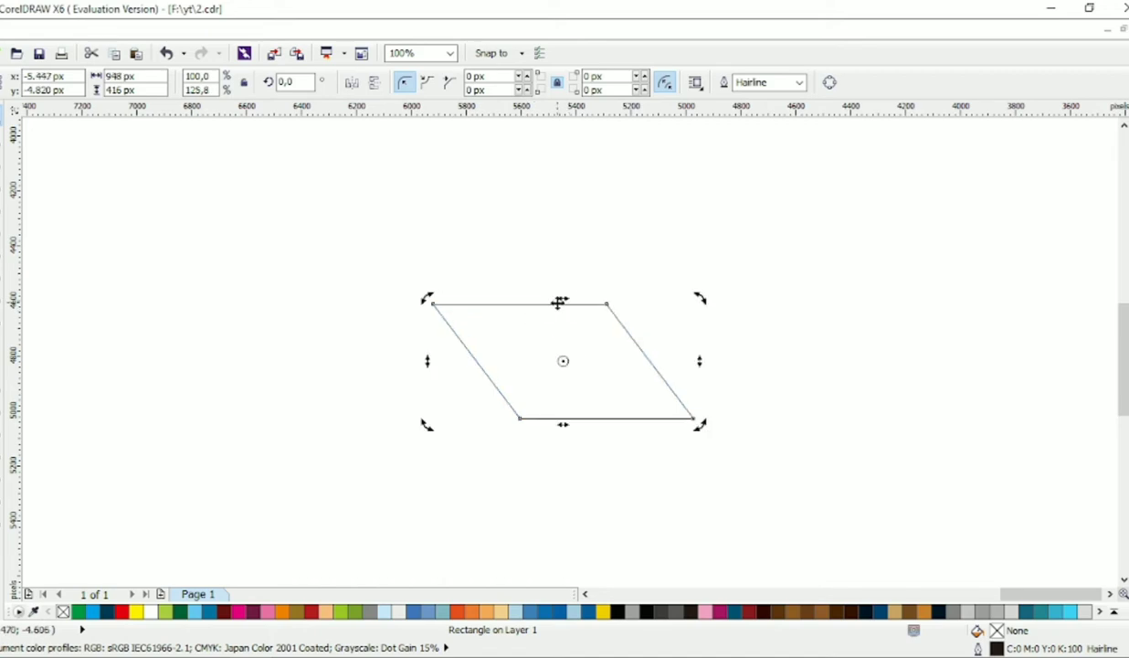
left_click_drag(564, 302, 553, 306)
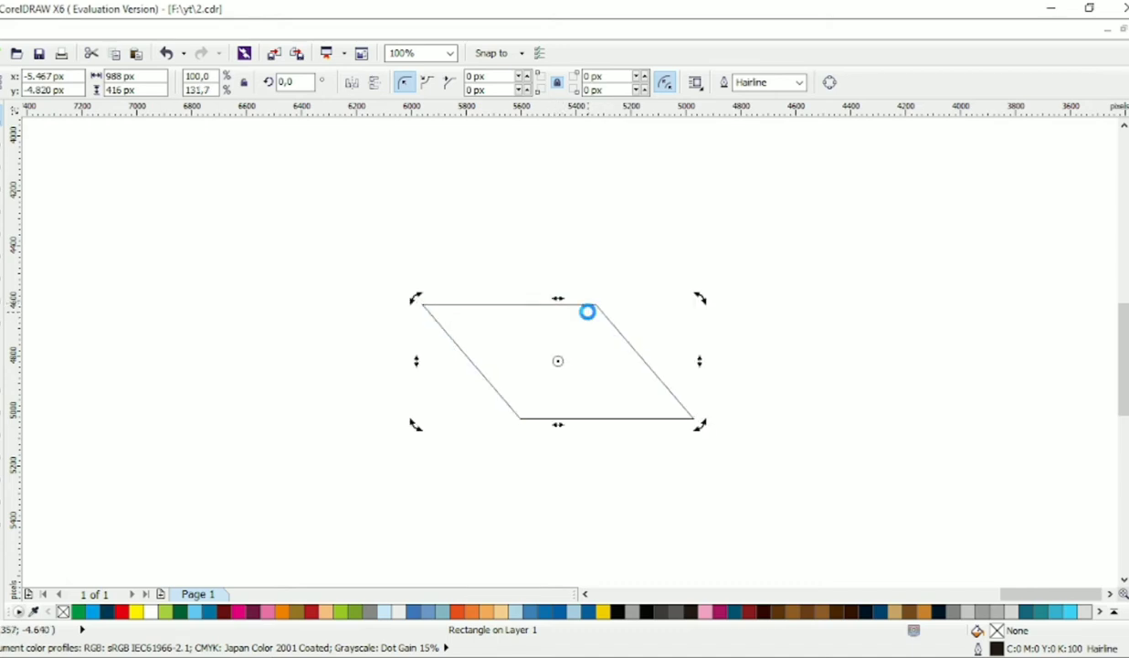
Convert a duplicate parallelogram to curves, delete its lower-right node, and pull its upper-right node upward into a triangle about 403 by 1006 px.
key("F10")
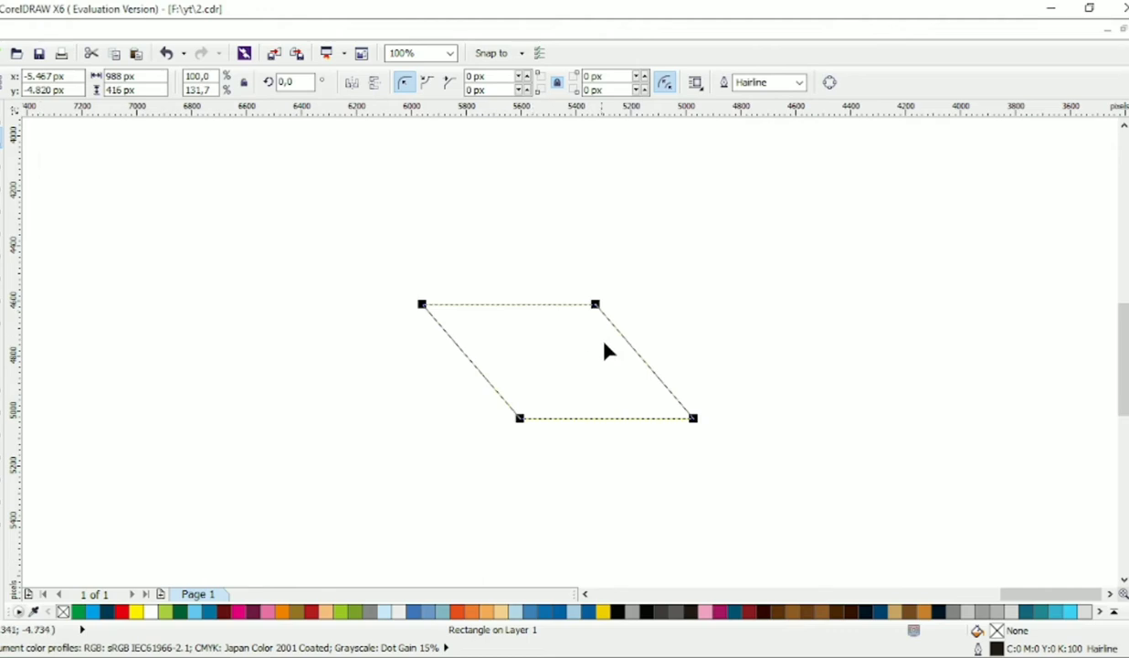
key("ctrl+q")
double_click(694, 419)
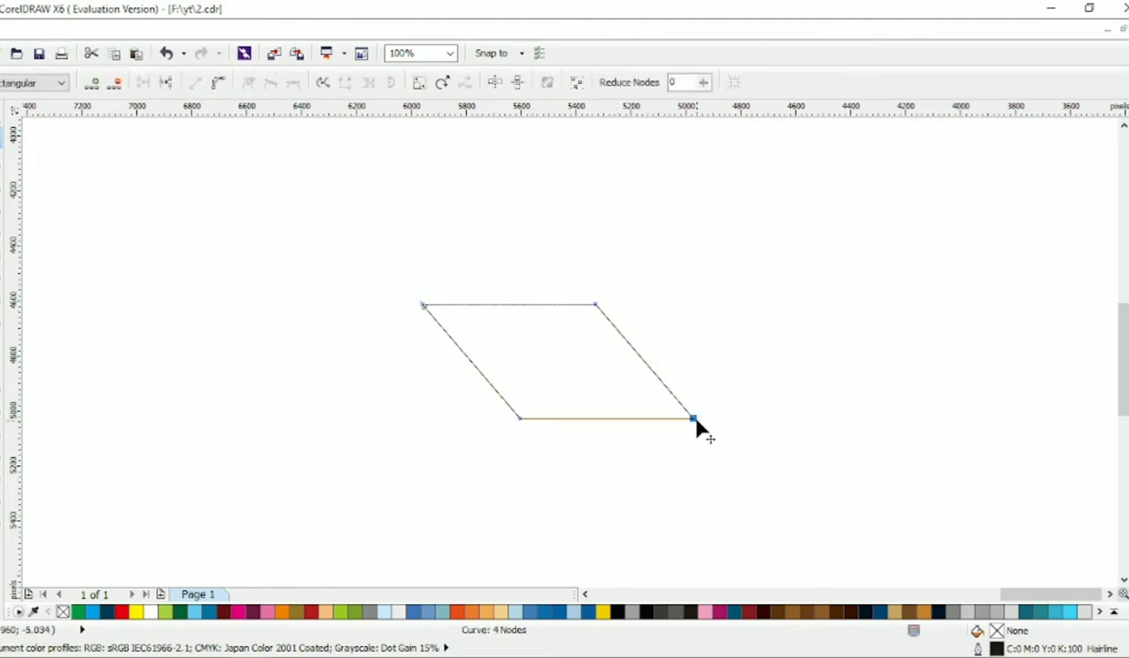
left_click_drag(596, 305, 532, 146)
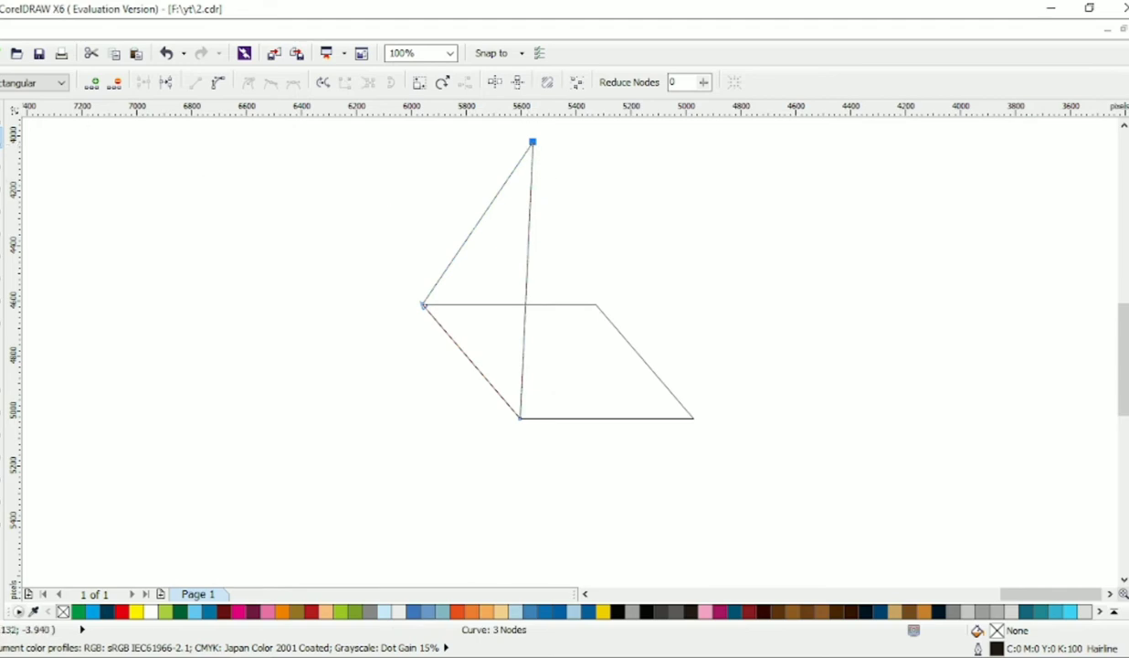
key("space")
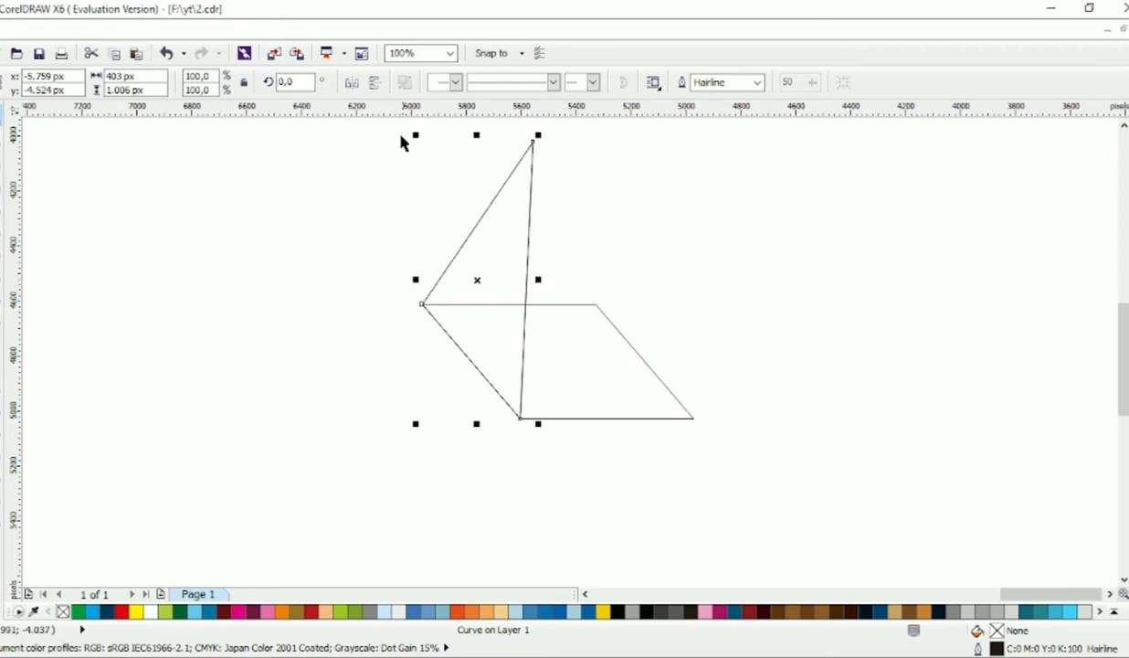
Mirror a duplicate of the triangle horizontally and vertically, and align it to the parallelogram's right and top edges.
left_click(378, 87)
left_click(351, 85)
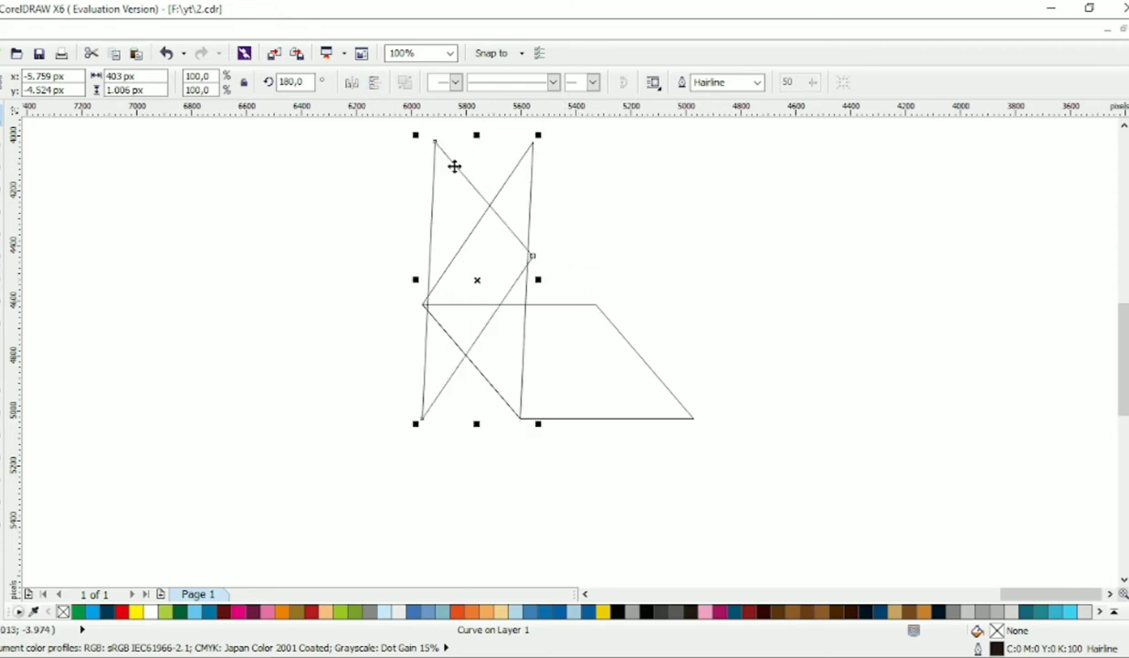
left_click(596, 375, "shift")
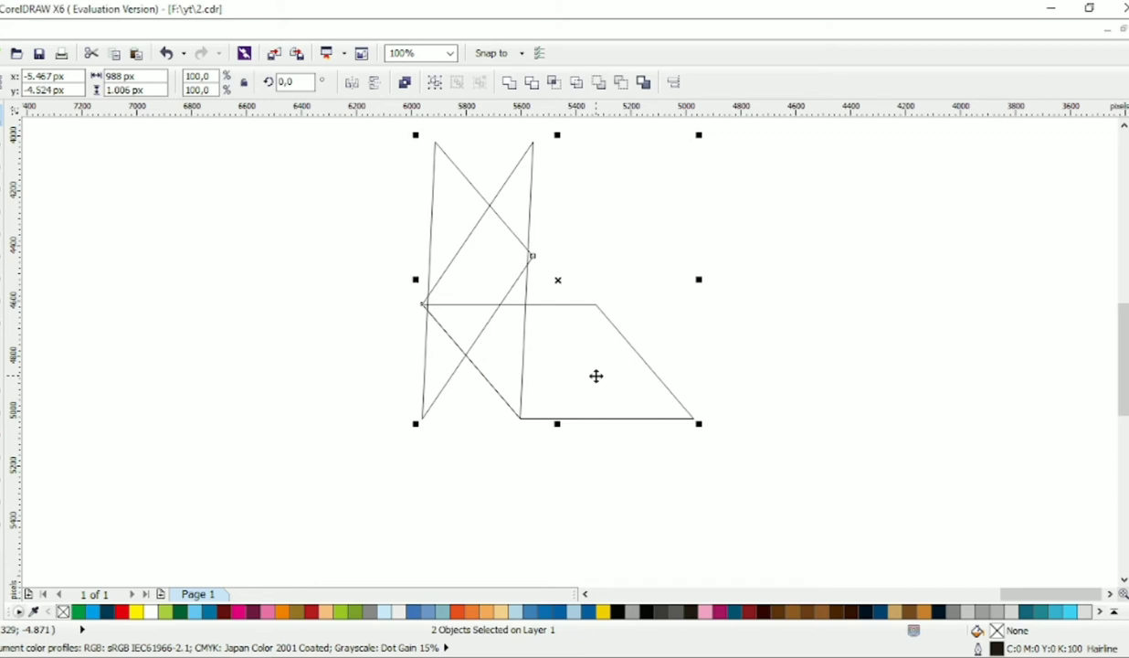
key("r")
key("t")
left_click(725, 301)
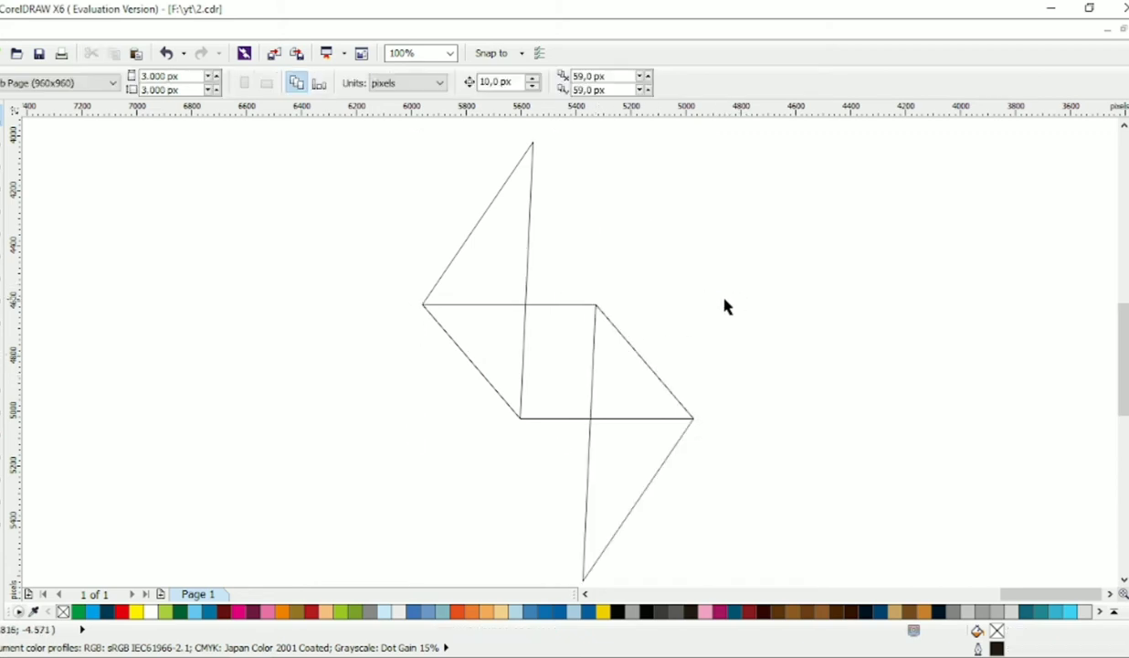
Skew all three shapes together slightly to the right, to about 925 px overall width, and move them a little to the left.
scroll(703, 311, "down", 1)
mouse_move(751, 196)
left_mouse_down()
mouse_move(653, 339)
mouse_move(462, 490)
left_mouse_up()
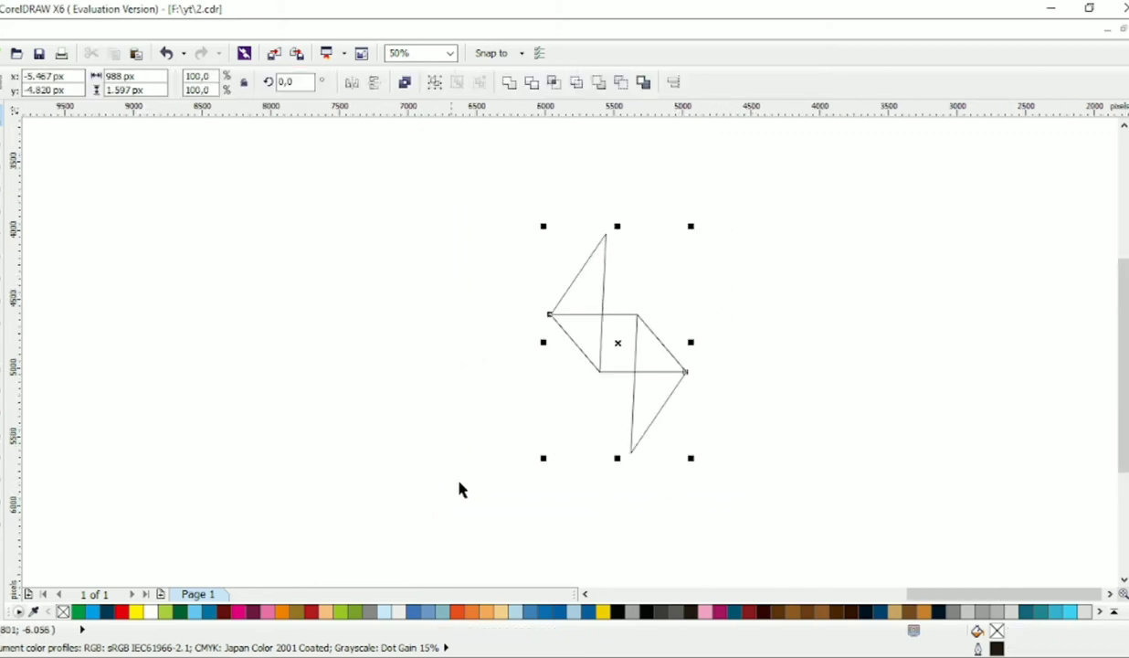
left_click(602, 348)
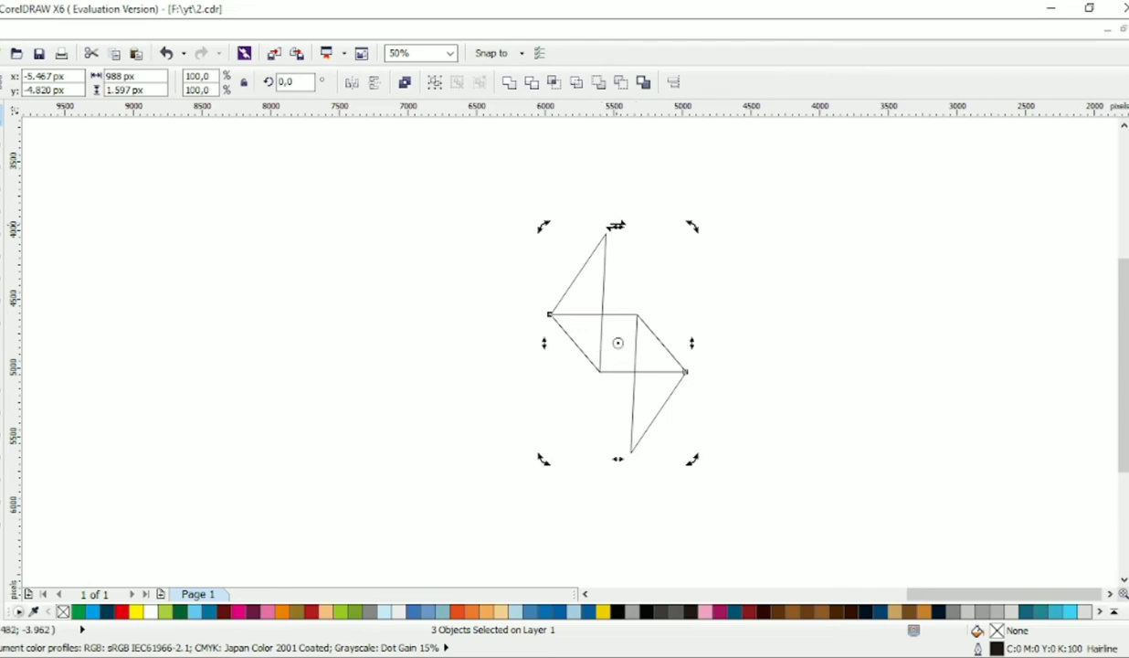
left_click_drag(617, 225, 651, 224)
left_click_drag(676, 366, 630, 362)
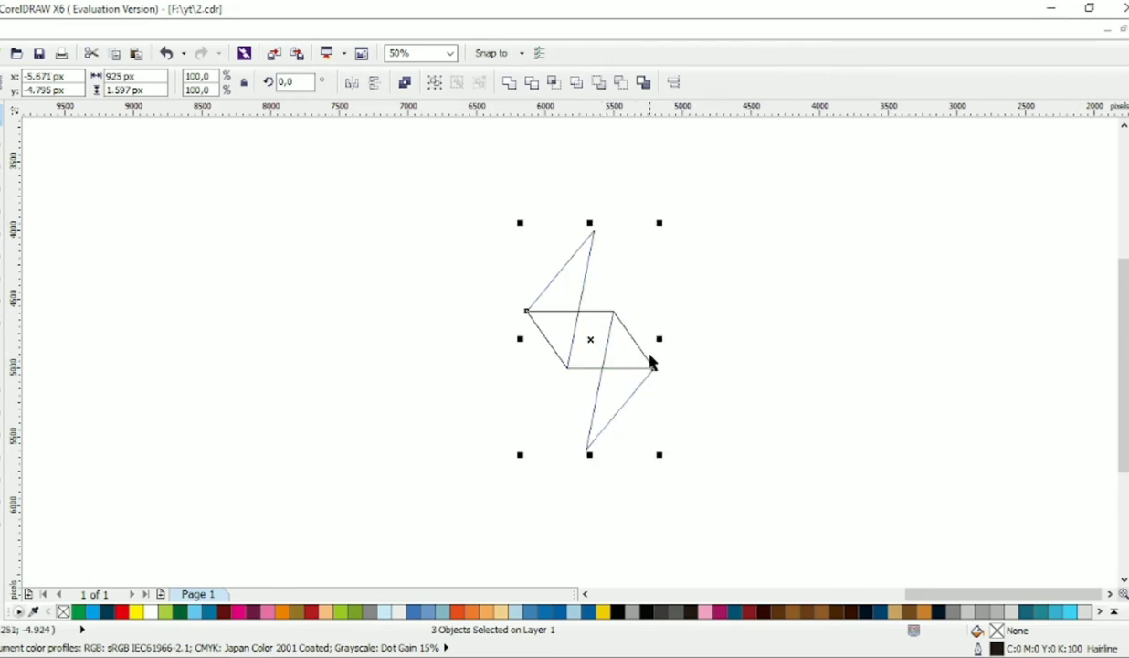
scroll(618, 340, "up", 2)
left_click(665, 389)
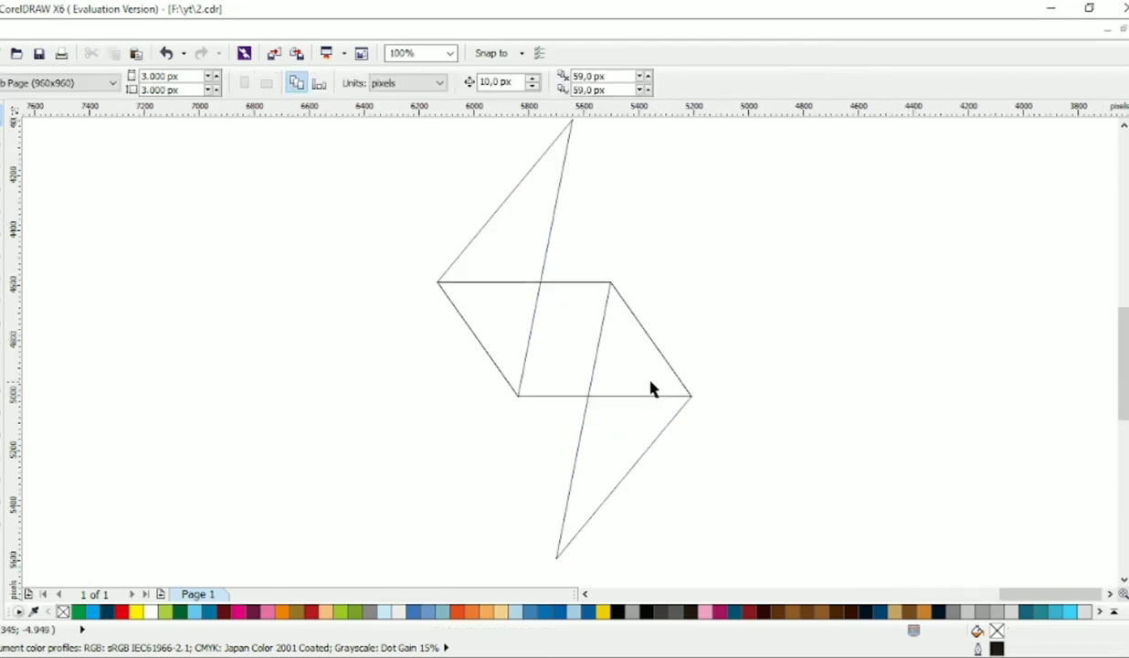
scroll(650, 388, "up", 2)
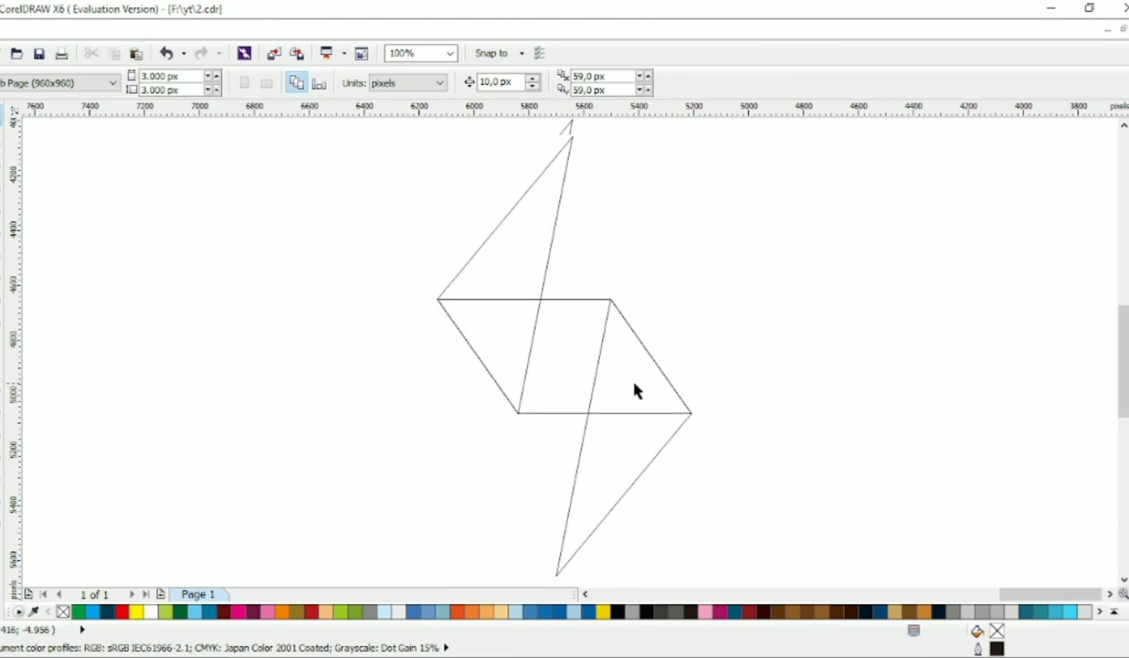
left_click(573, 338)
scroll(612, 328, "down", 1)
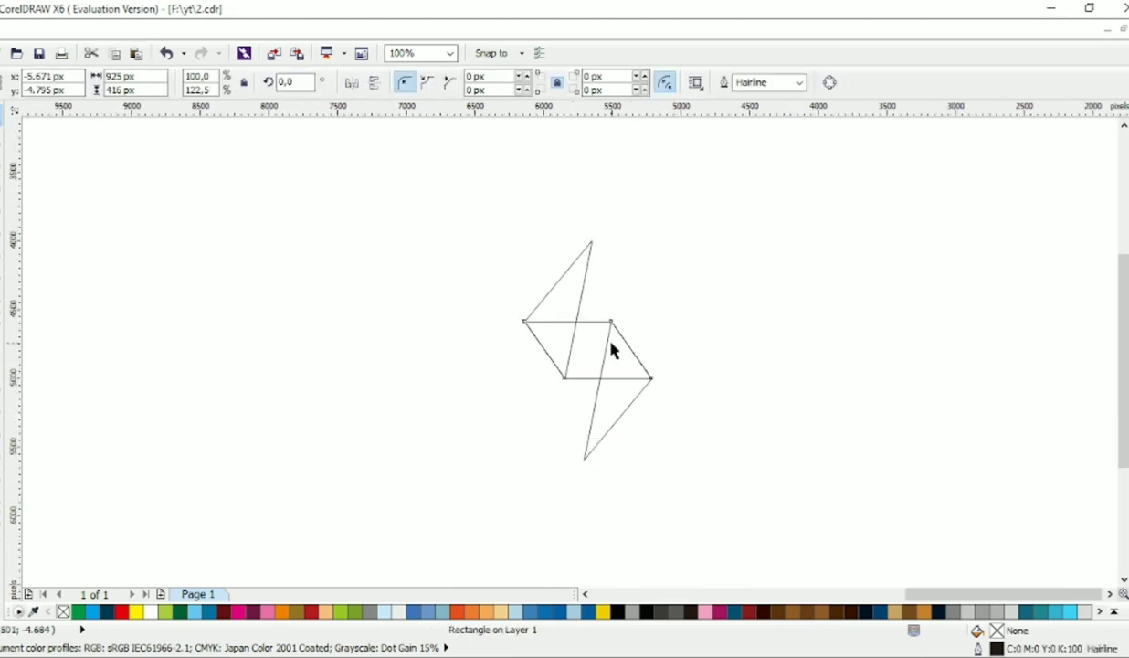
key("Escape")
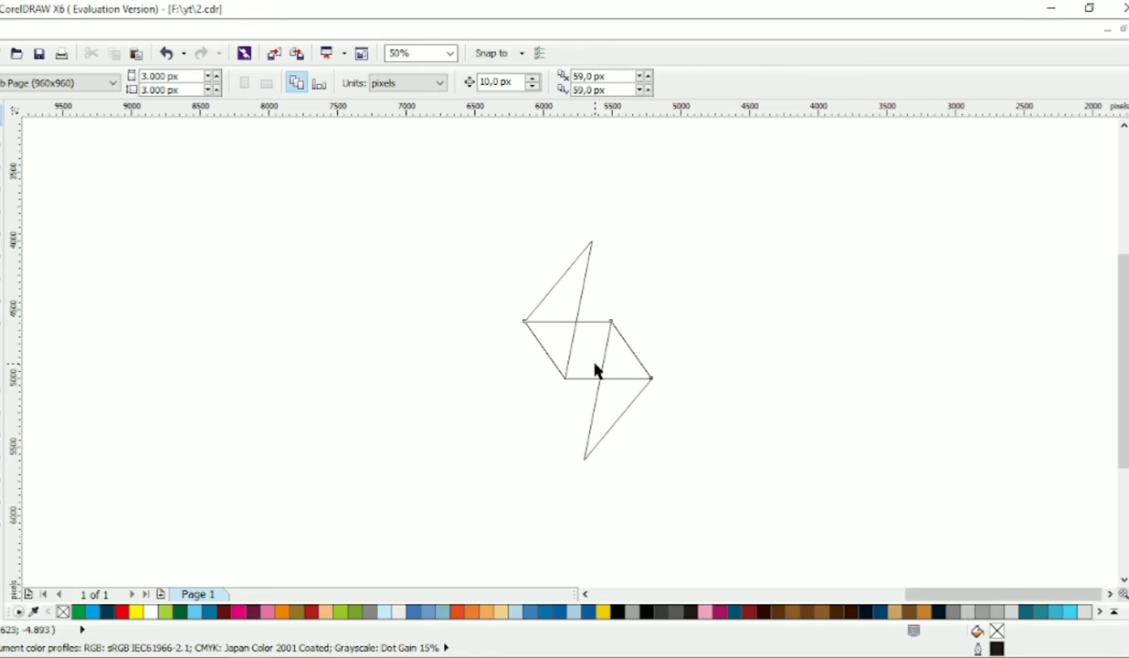
left_click(595, 369)
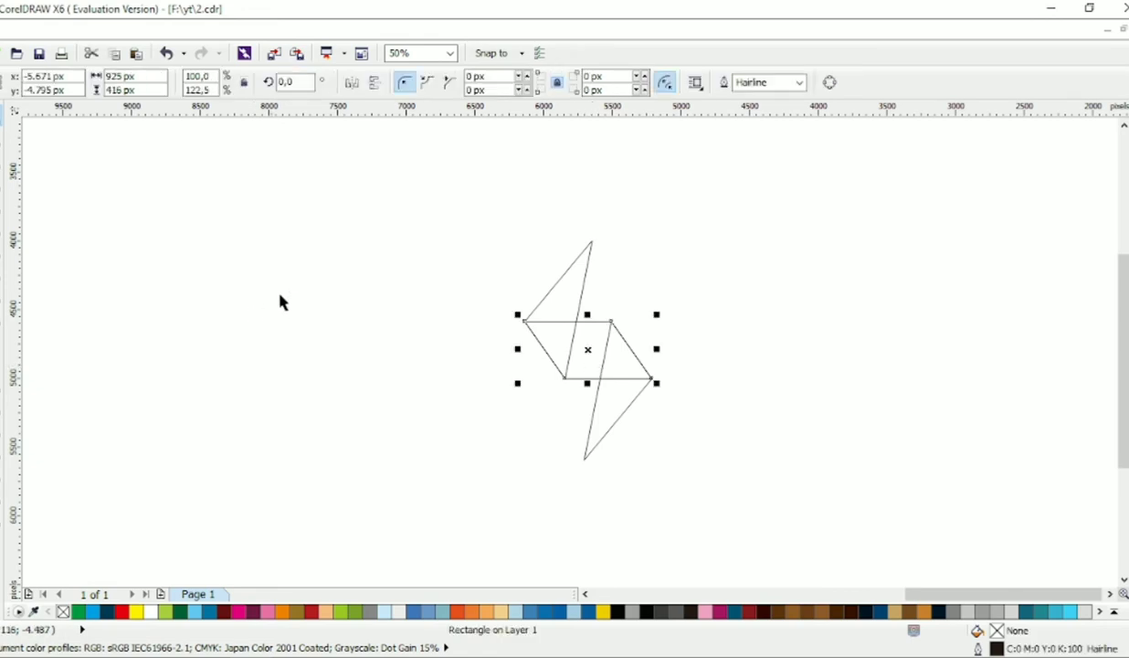
left_click(360, 332)
Fill the parallelogram with a linear gradient from dark red (C53 M100 Y100 K41) at its left to red at its right, without an outline.
key("z")
left_click_drag(431, 182, 706, 479)
left_click(9, 128)
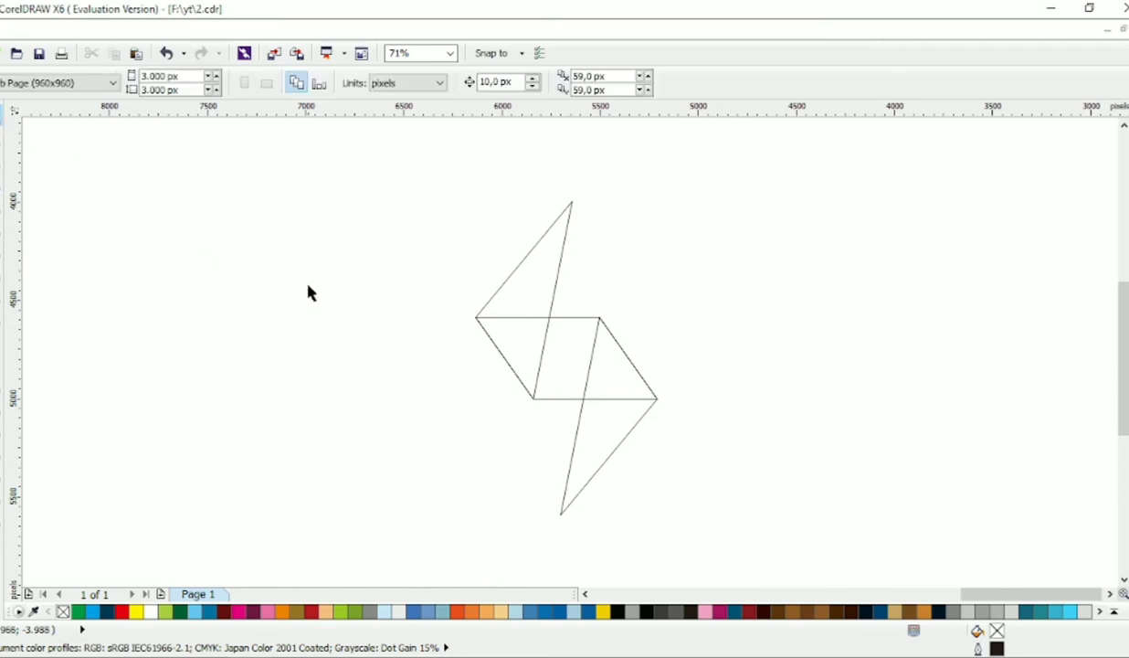
left_click(540, 361)
left_click(223, 611)
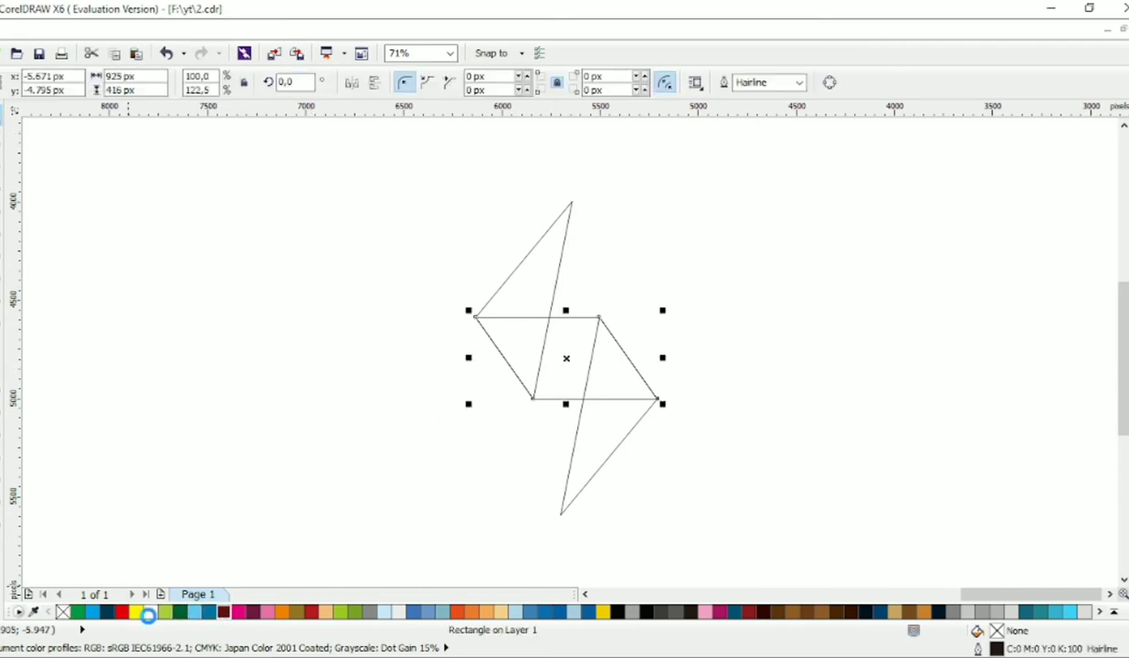
right_click(62, 611)
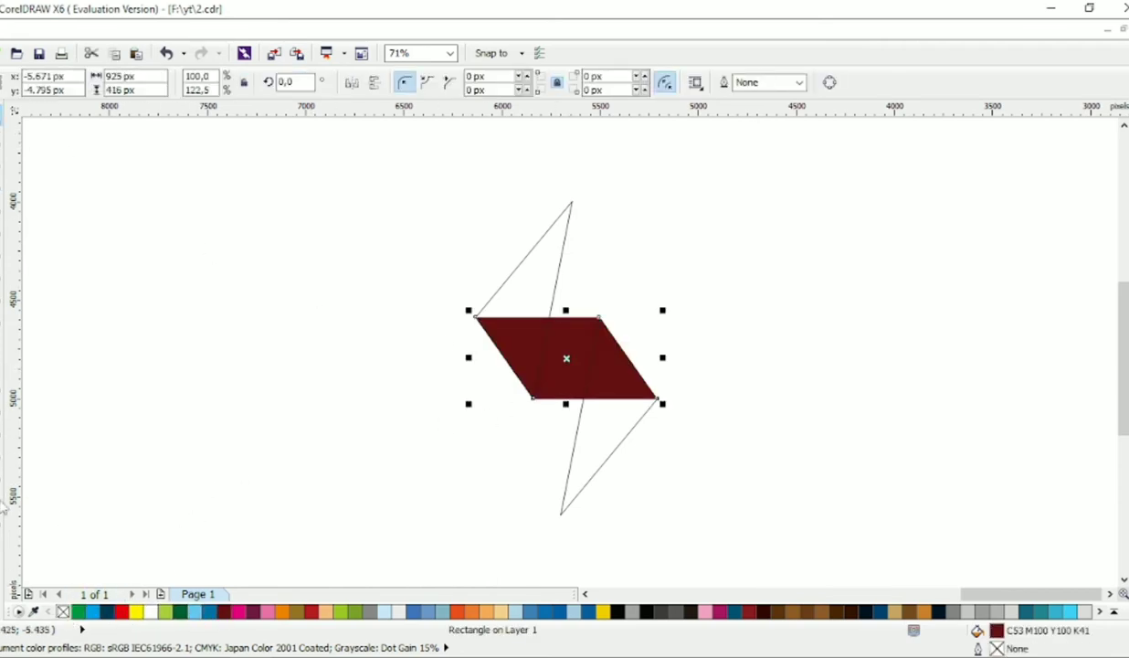
left_click_drag(503, 380, 629, 345)
left_click(122, 612)
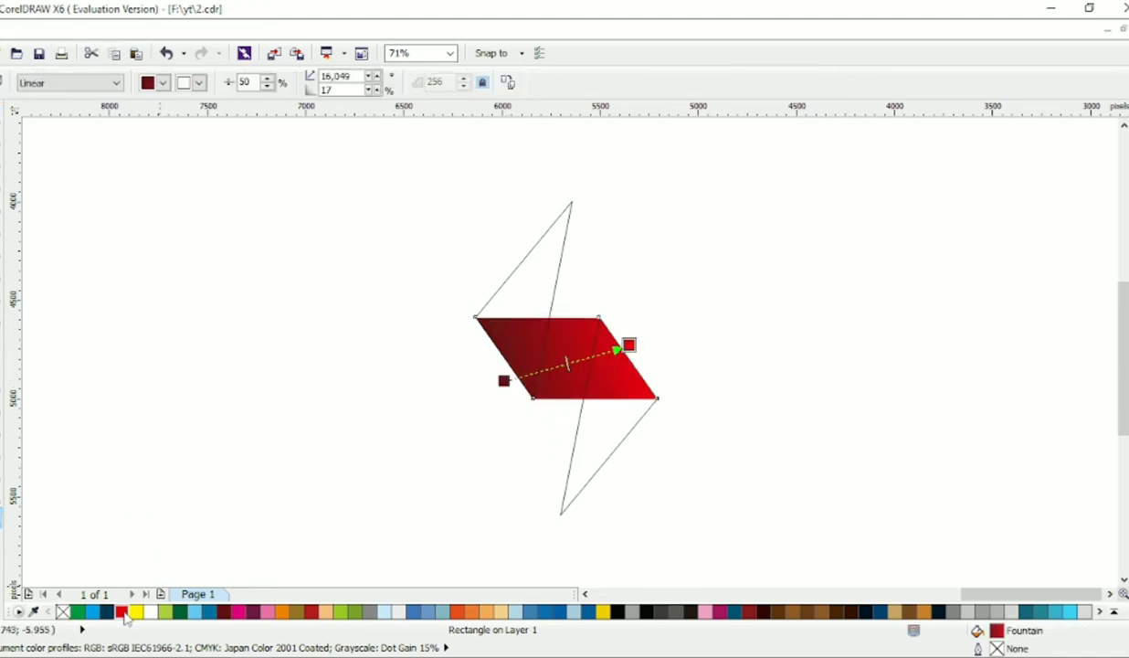
key("space")
Fill the upper triangle with a linear gradient from red at its left corner to yellow at its top tip, without an outline.
left_click(530, 284)
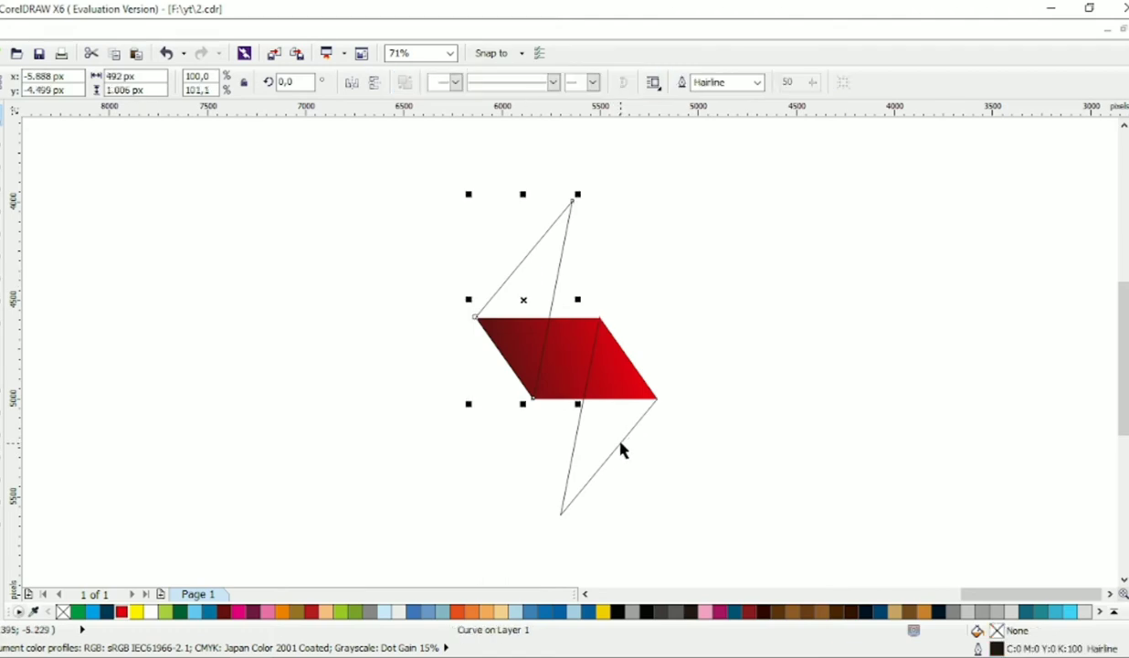
left_click(608, 424)
left_click(527, 281)
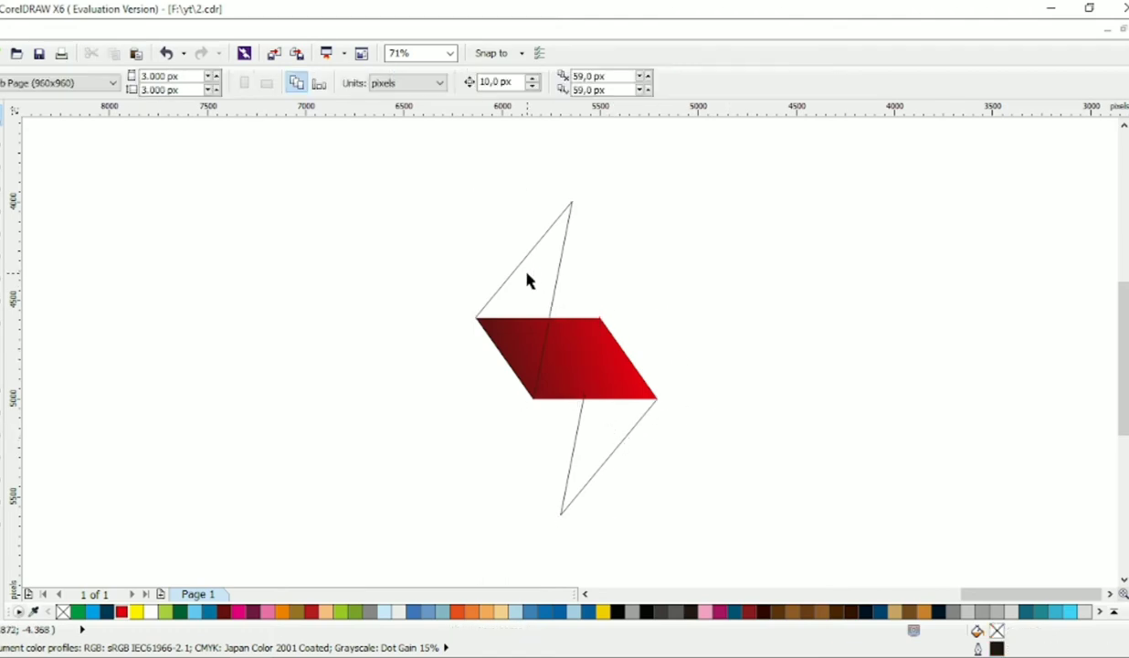
left_click(528, 278)
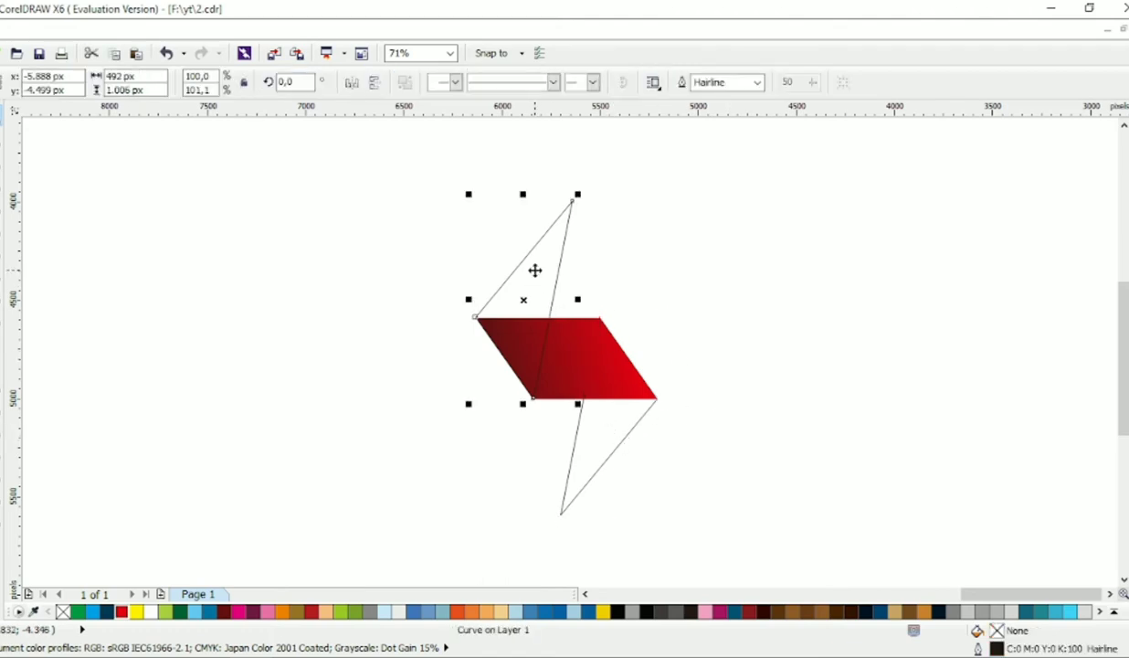
left_click(122, 612)
key("space")
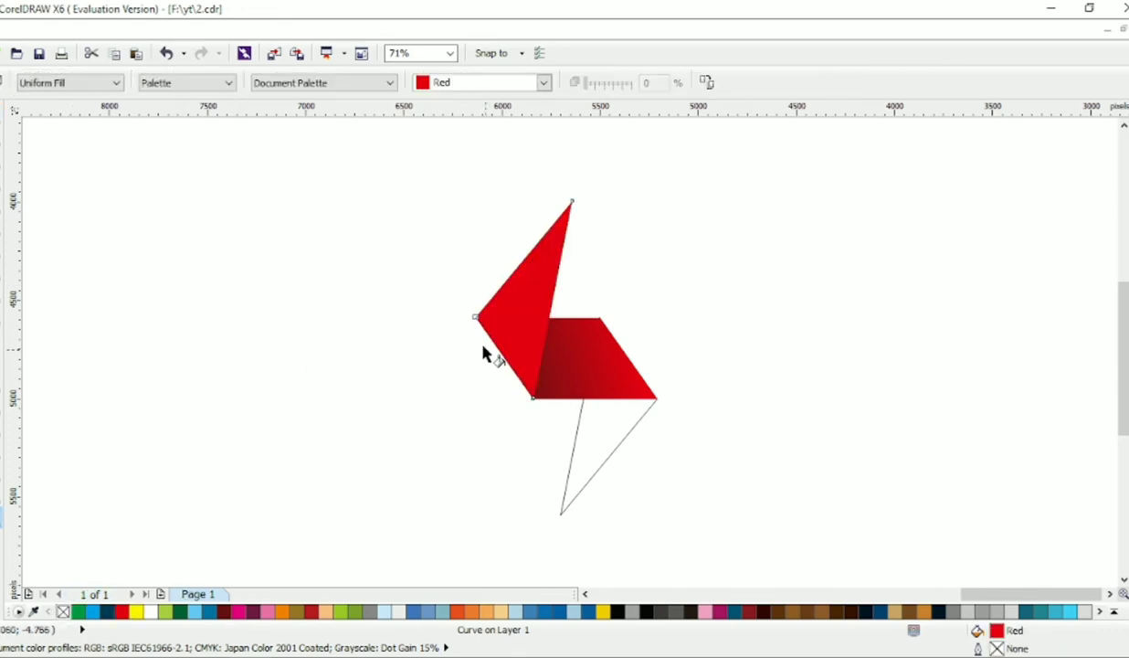
left_click_drag(464, 319, 597, 205)
left_click(136, 611)
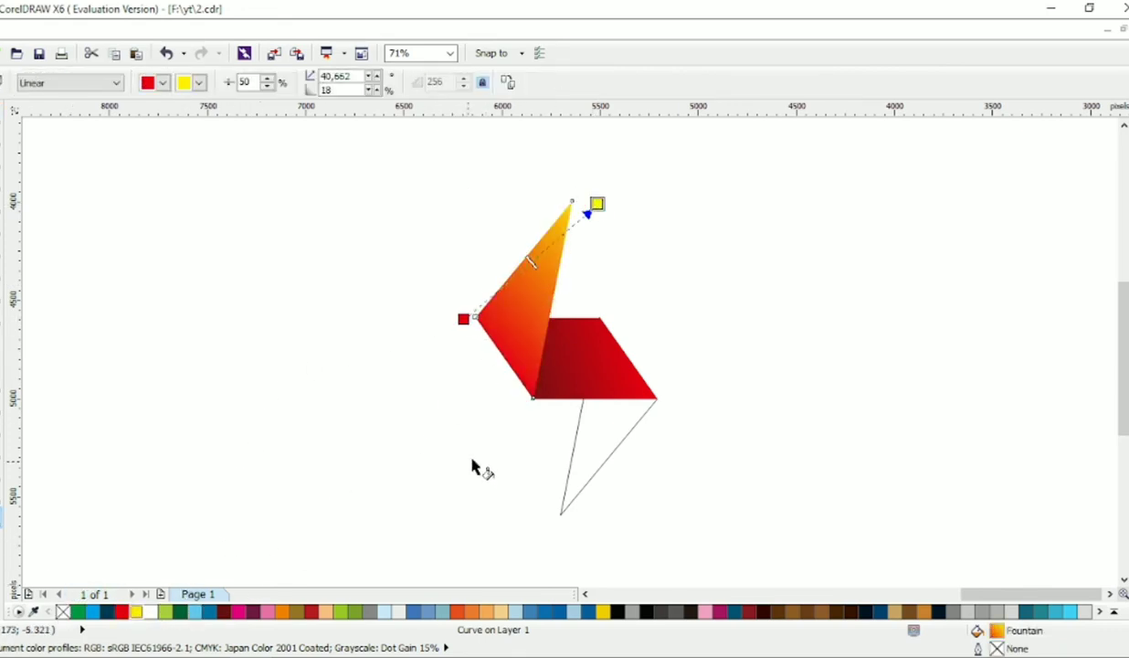
Fill the lower triangle with a linear gradient from dark red (C53 M100 Y100 K41) at its upper right to red toward its lower left, without an outline.
left_click(605, 458)
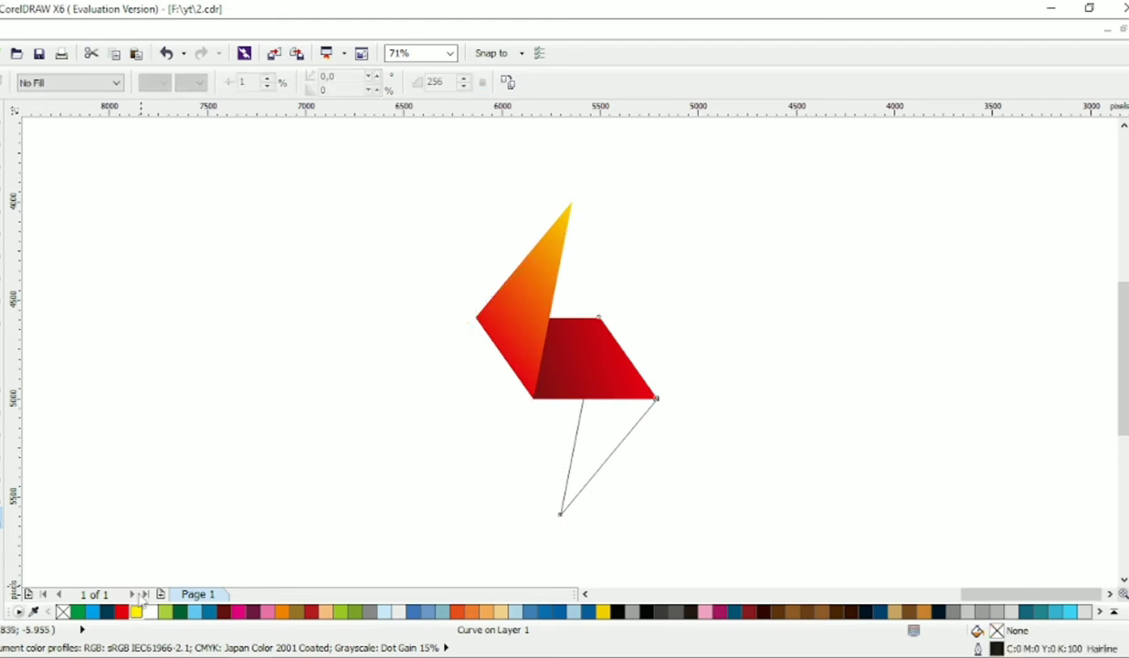
left_click(223, 611)
right_click(62, 611)
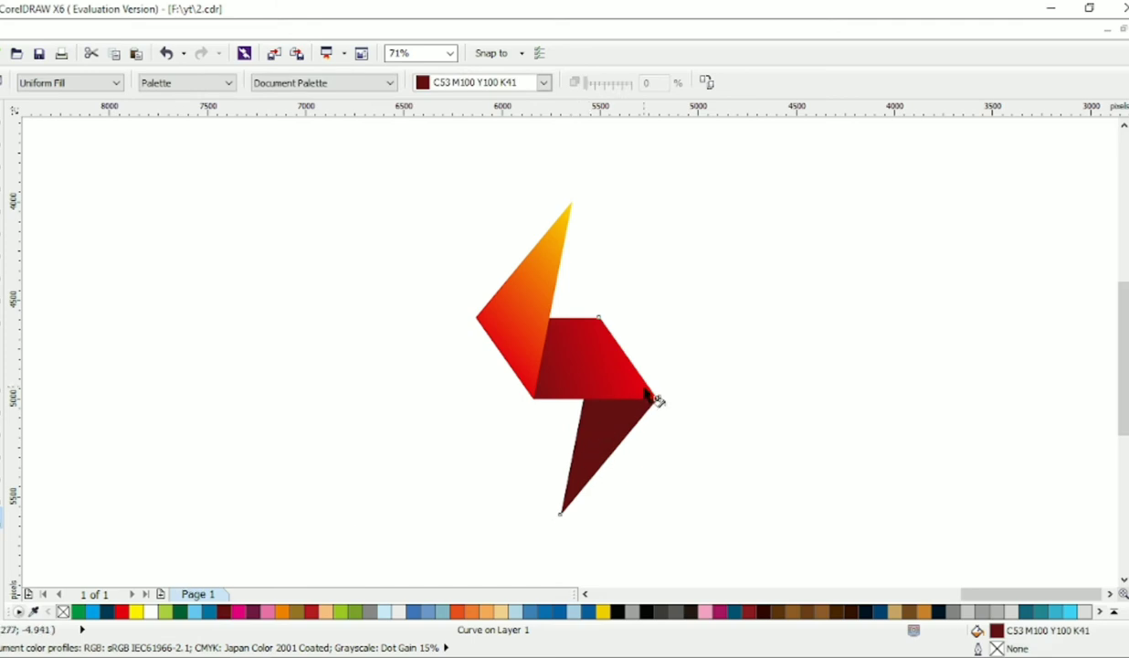
left_click_drag(644, 390, 567, 471)
left_click_drag(120, 612, 565, 470)
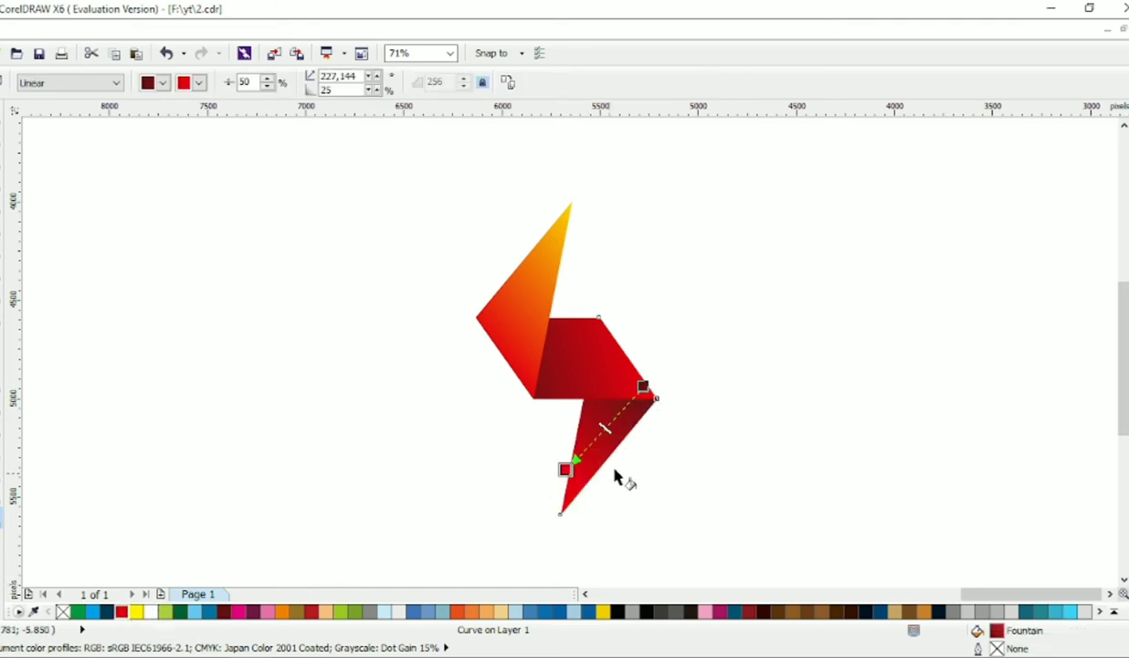
Adjust the lower triangle's gradient so dark red starts near its right corner and red ends beyond its left edge.
left_click_drag(644, 388, 658, 401)
left_click_drag(566, 469, 531, 484)
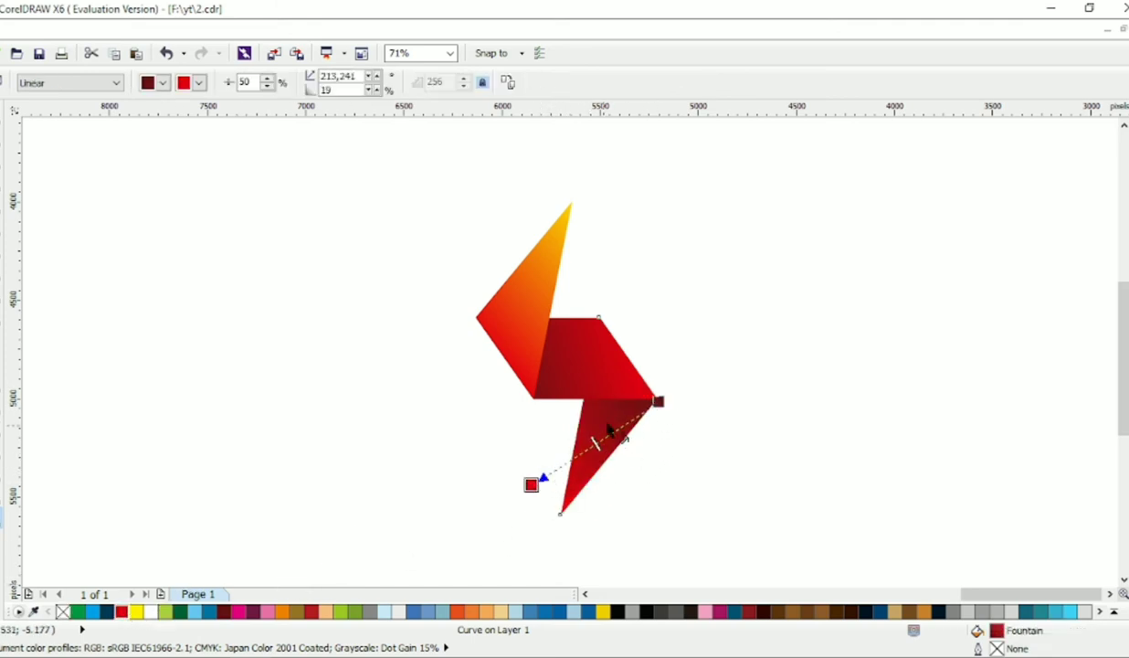
left_click_drag(650, 376, 554, 464)
left_click(1, 119)
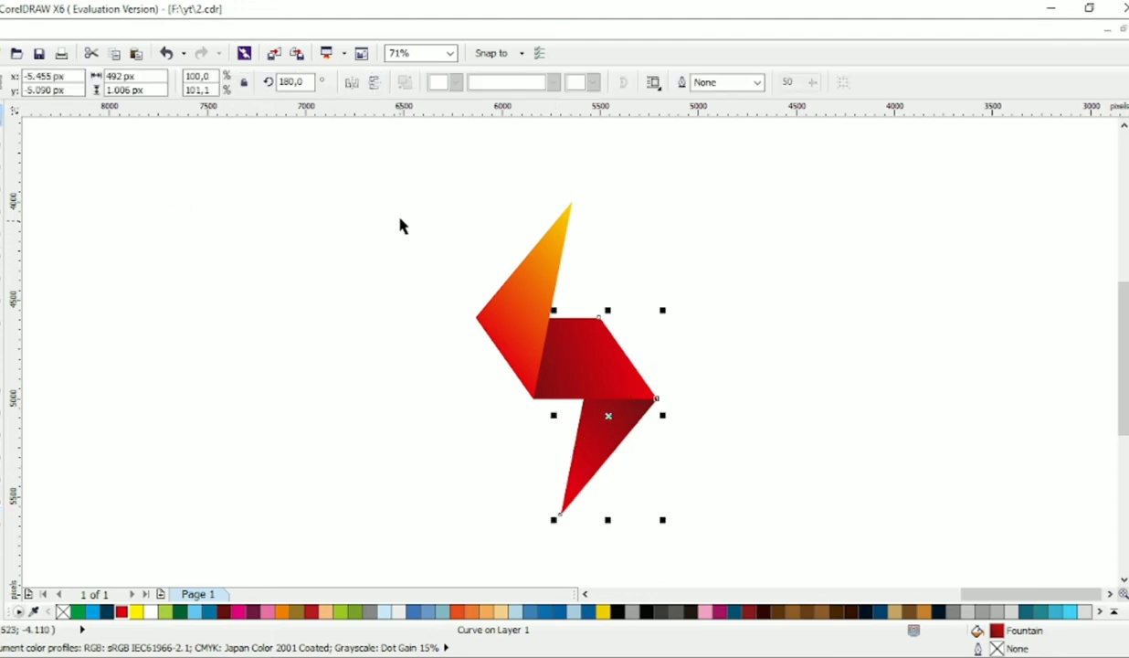
Skew the three coloured shapes together further to the right, to about 856 px overall width, and move them up and to the left.
left_click_drag(441, 146, 726, 553)
left_click(549, 345)
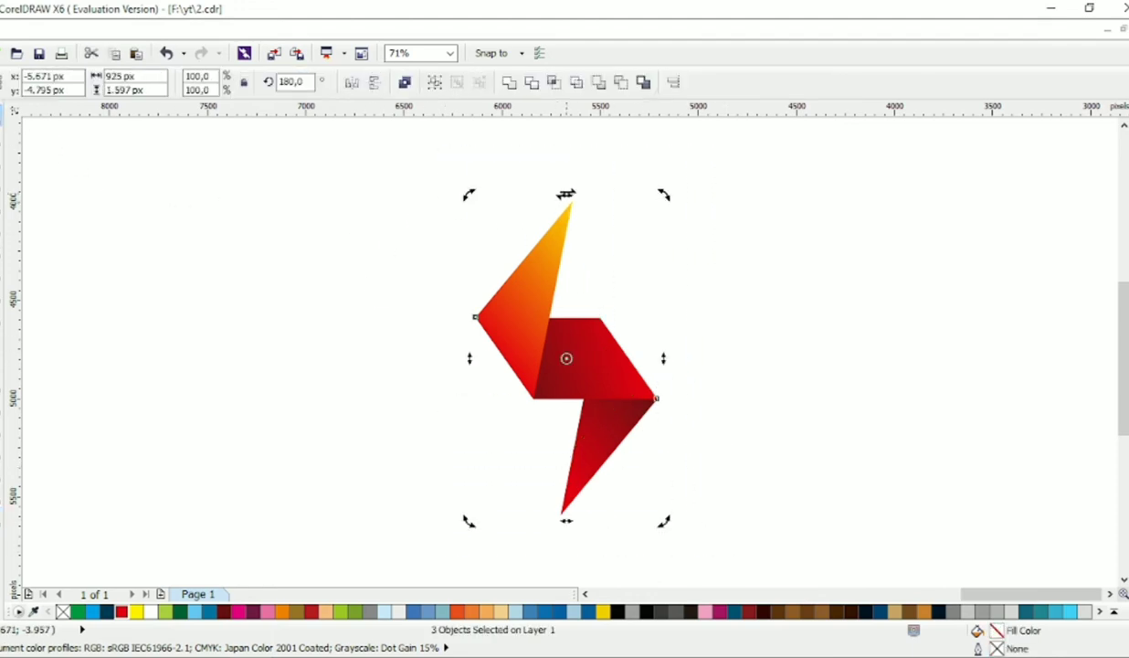
left_click_drag(567, 194, 619, 212)
left_click_drag(616, 373, 539, 311)
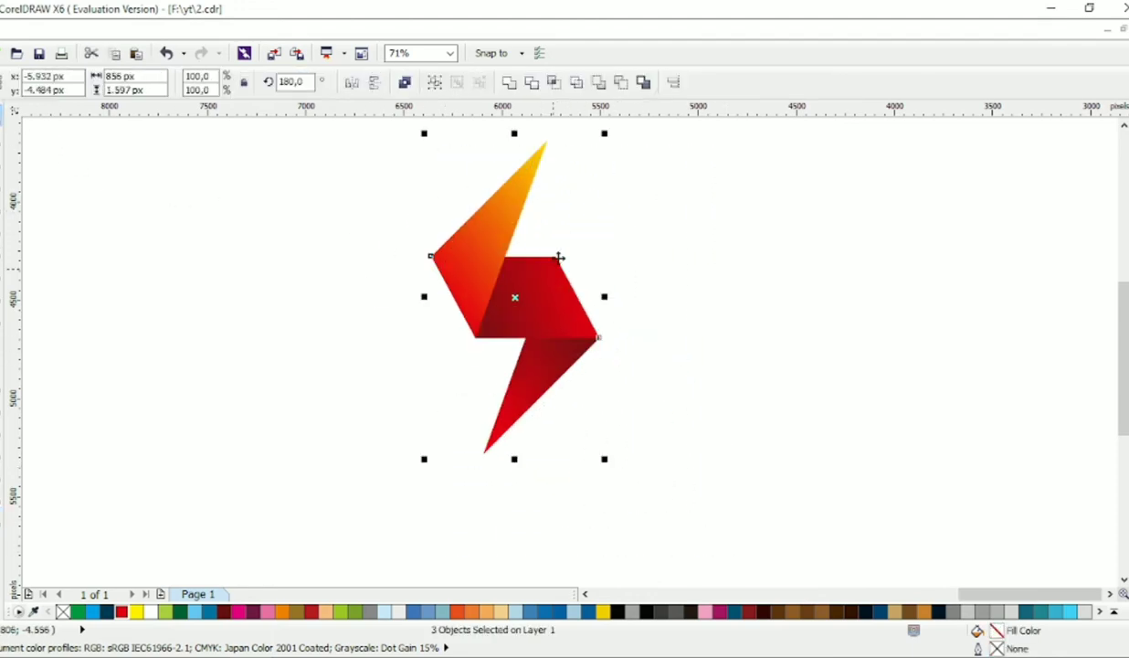
Scale the whole emblem down proportionally to about 668 by 1247 px, move it to the left, and deselect it.
left_click_drag(604, 134, 575, 194)
left_click_drag(529, 297, 442, 329)
left_click_drag(493, 238, 531, 209)
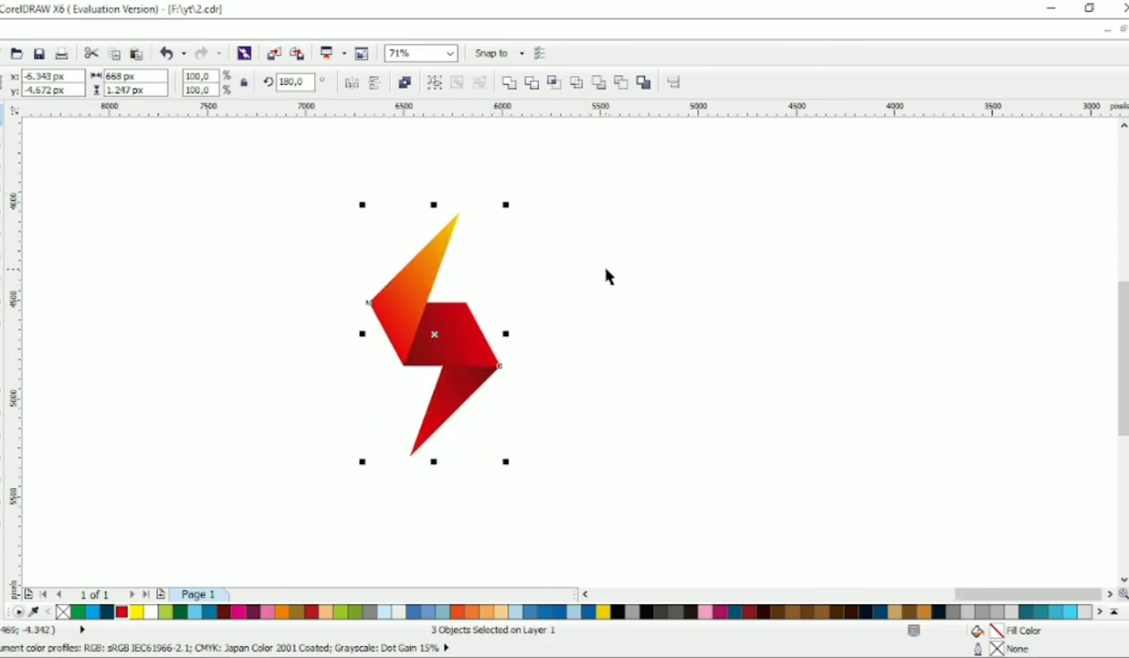
left_click(608, 276)
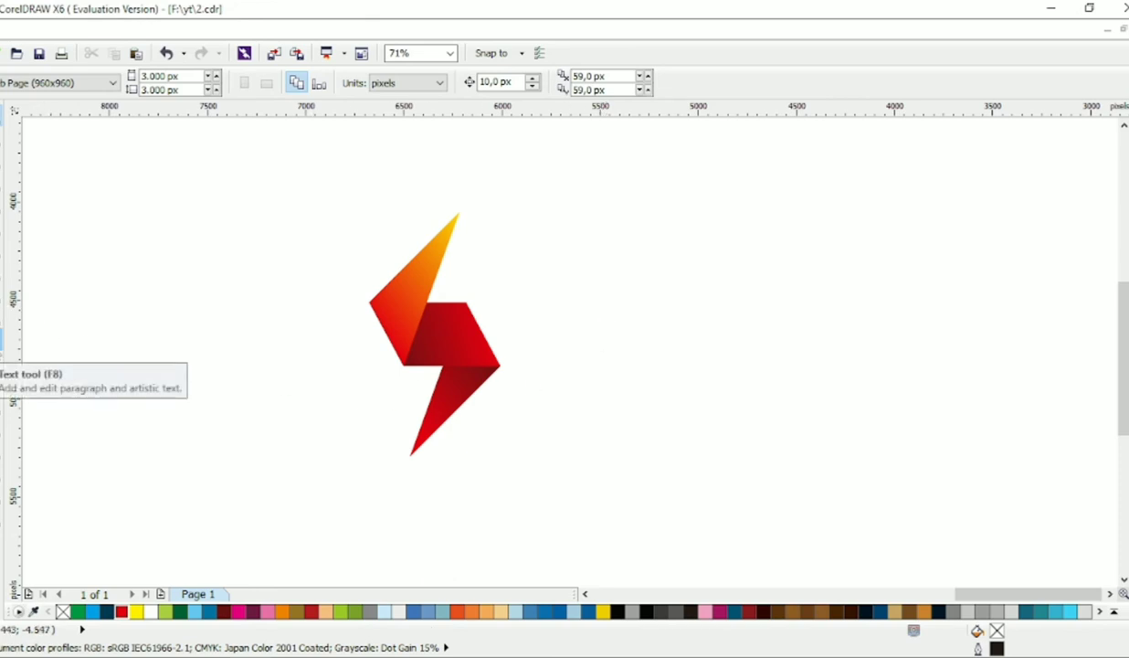
Add the artistic text "REDLIGHTNING" in capitals below the emblem.
key("F8")
left_click(348, 494)
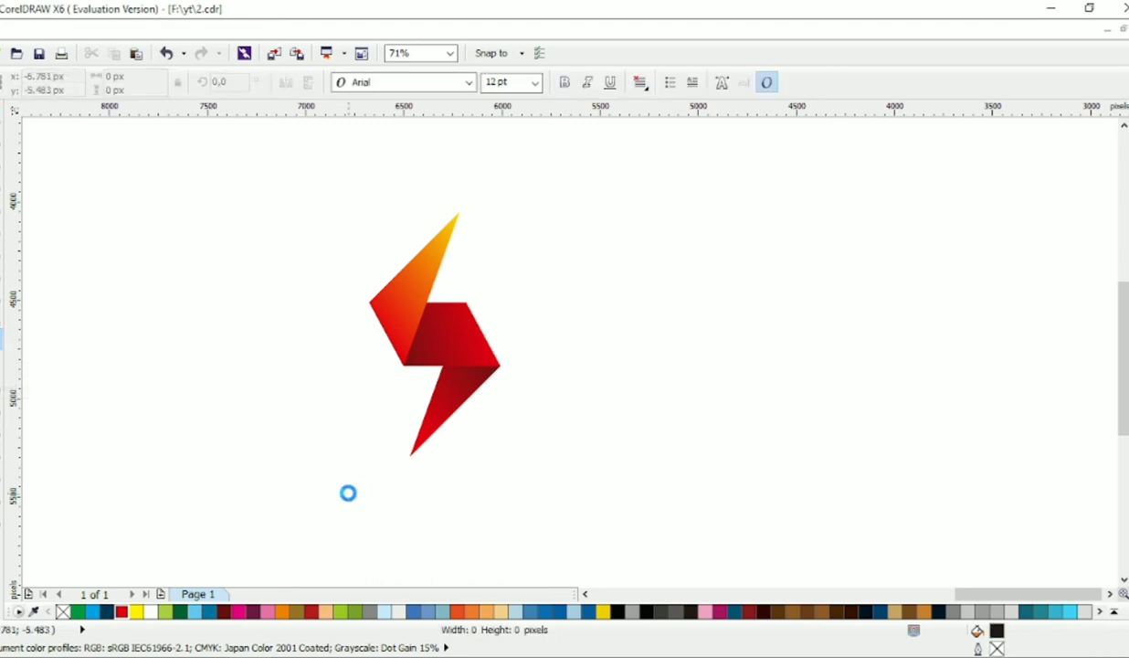
key("Caps_Lock")
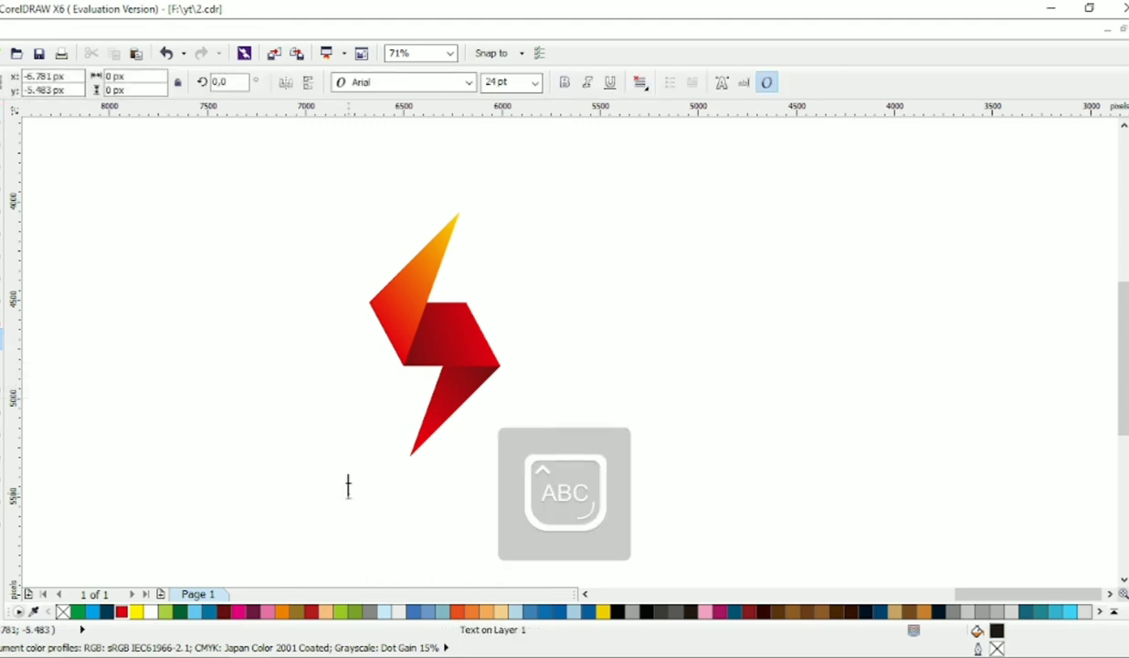
type("REDLIG")
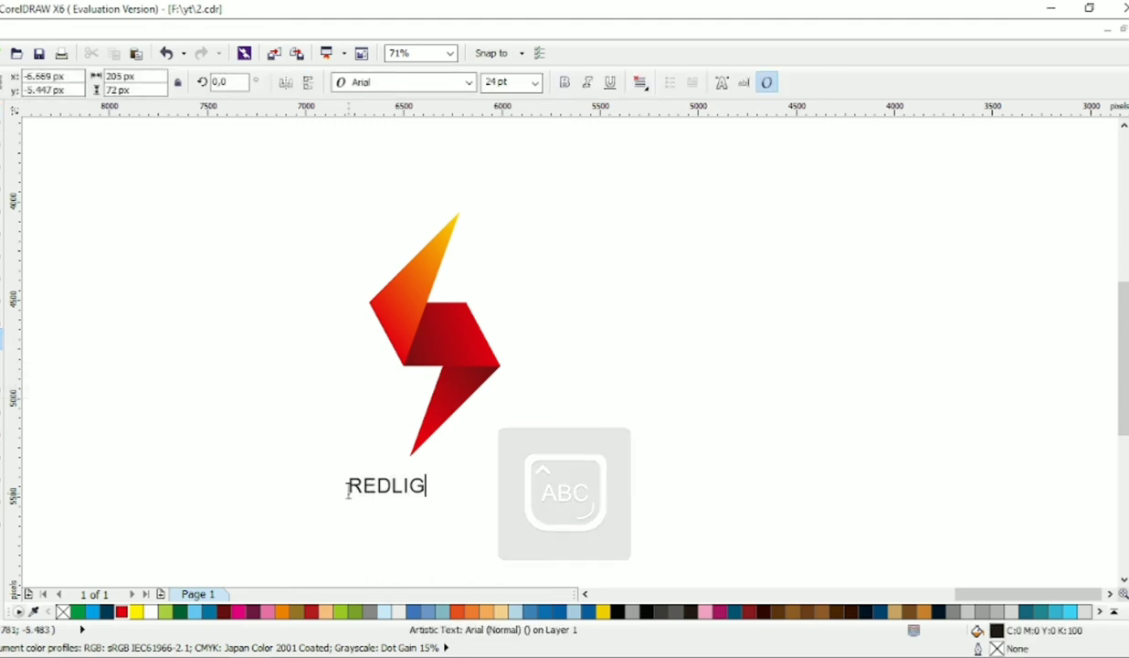
type("HTNING")
key("ctrl+space")
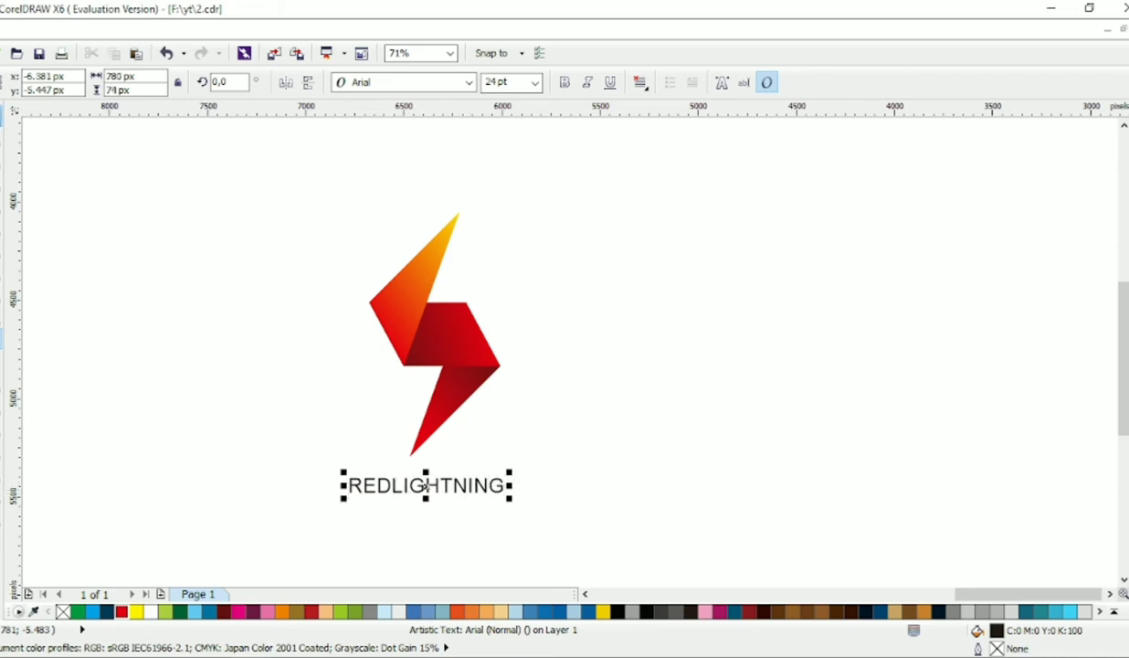
Set the font of the REDLIGHTNING text to Calibri Light.
left_click(473, 90)
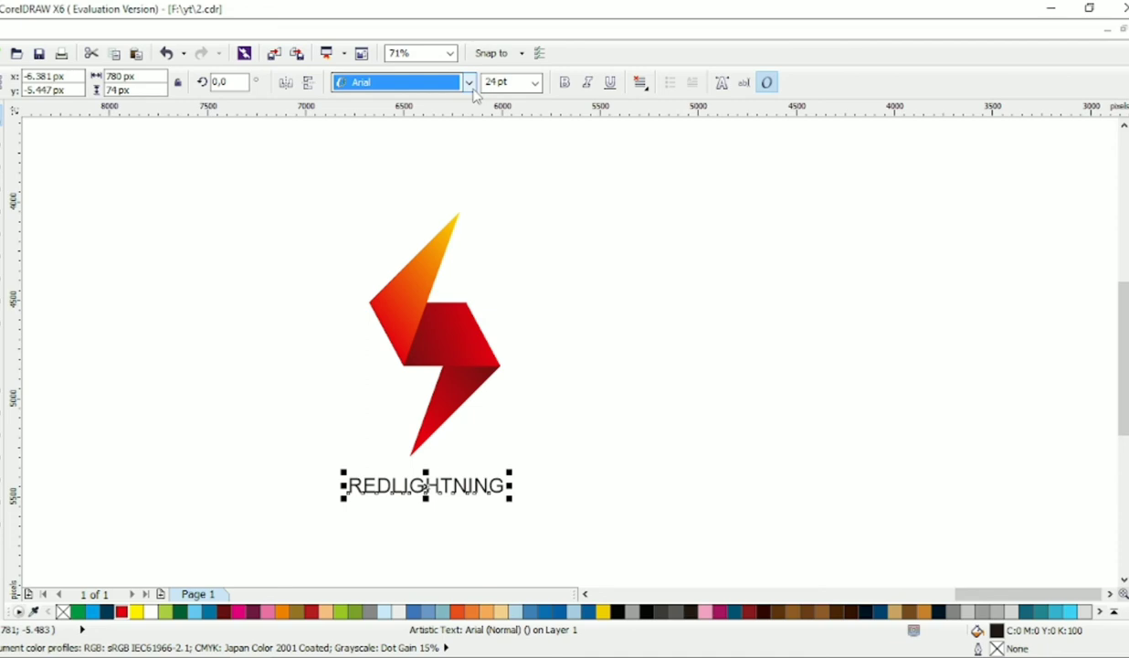
left_click(470, 85)
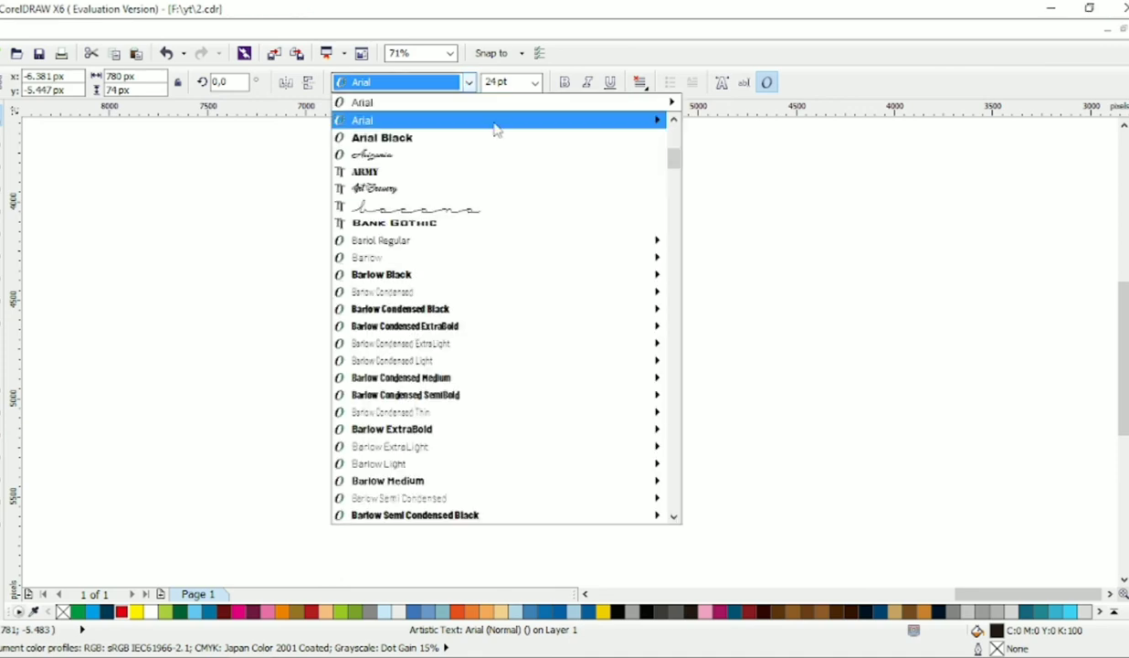
scroll(496, 129, "down", 10)
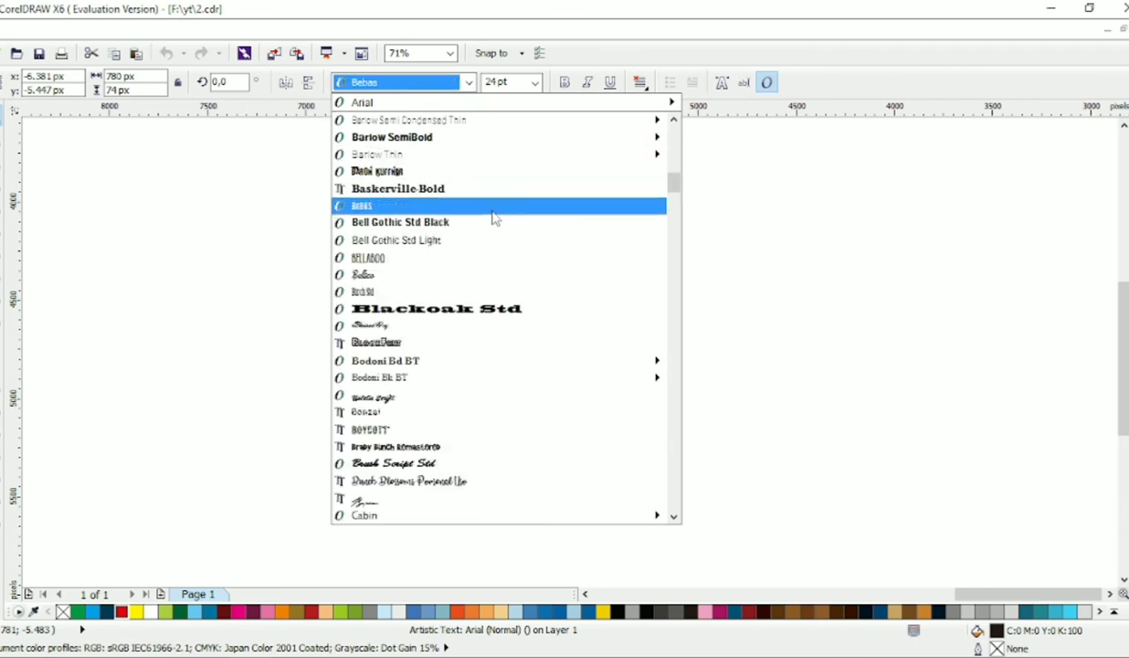
scroll(489, 256, "down", 1)
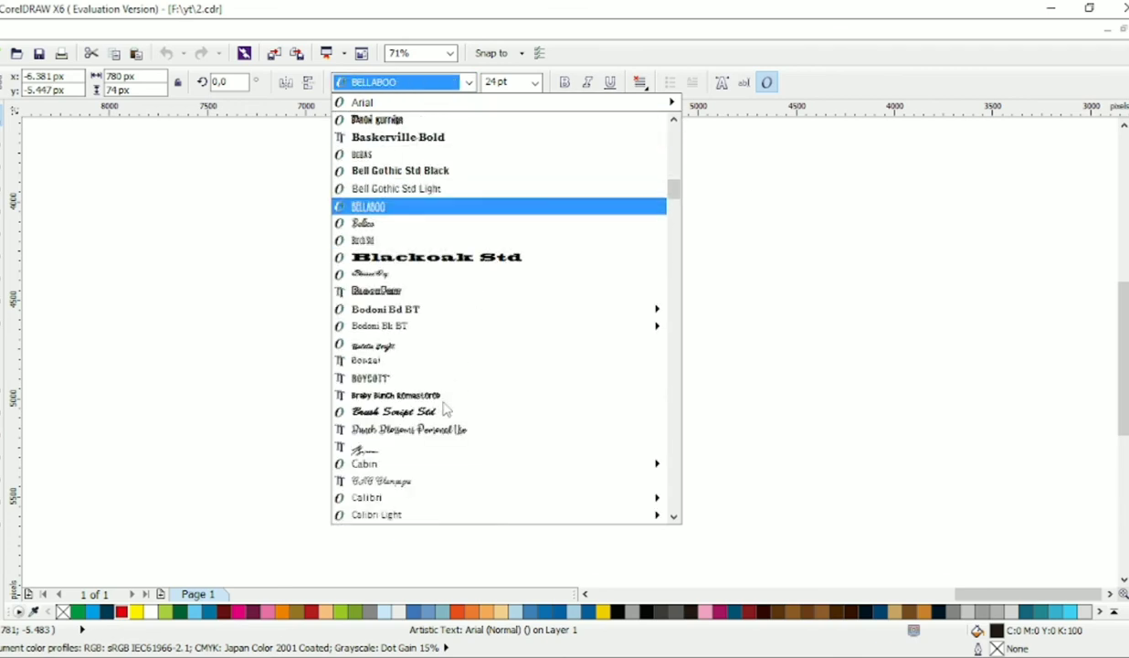
scroll(423, 500, "down", 2)
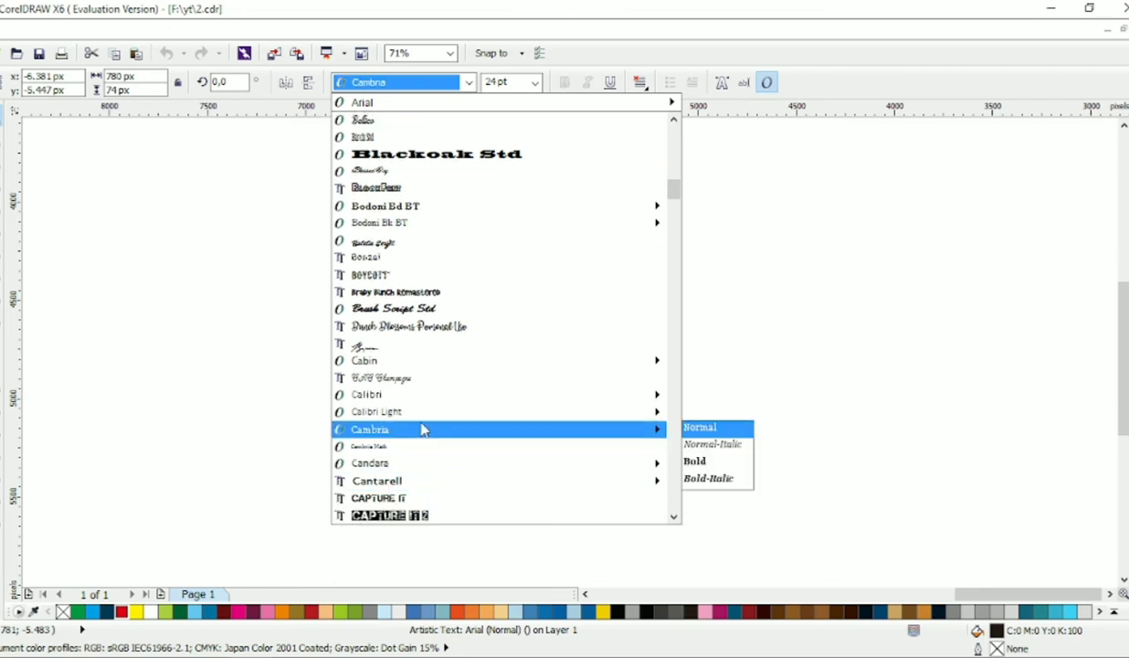
left_click(423, 416)
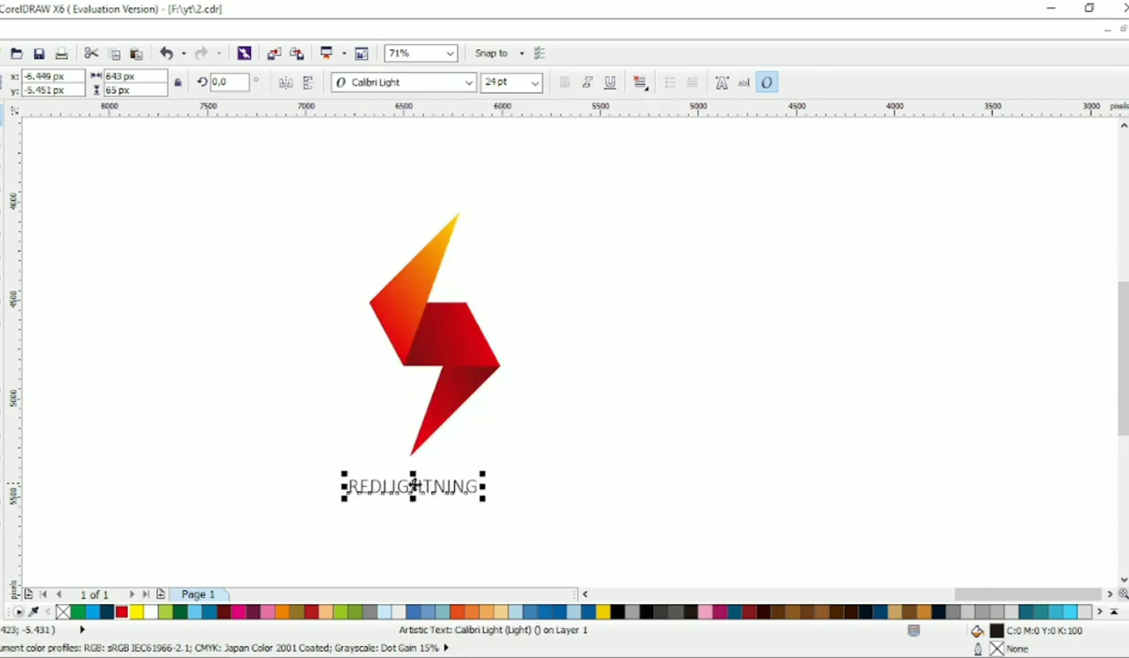
Change only the letters "RED" in the REDLIGHTNING text to Calibri Bold.
left_click(394, 484)
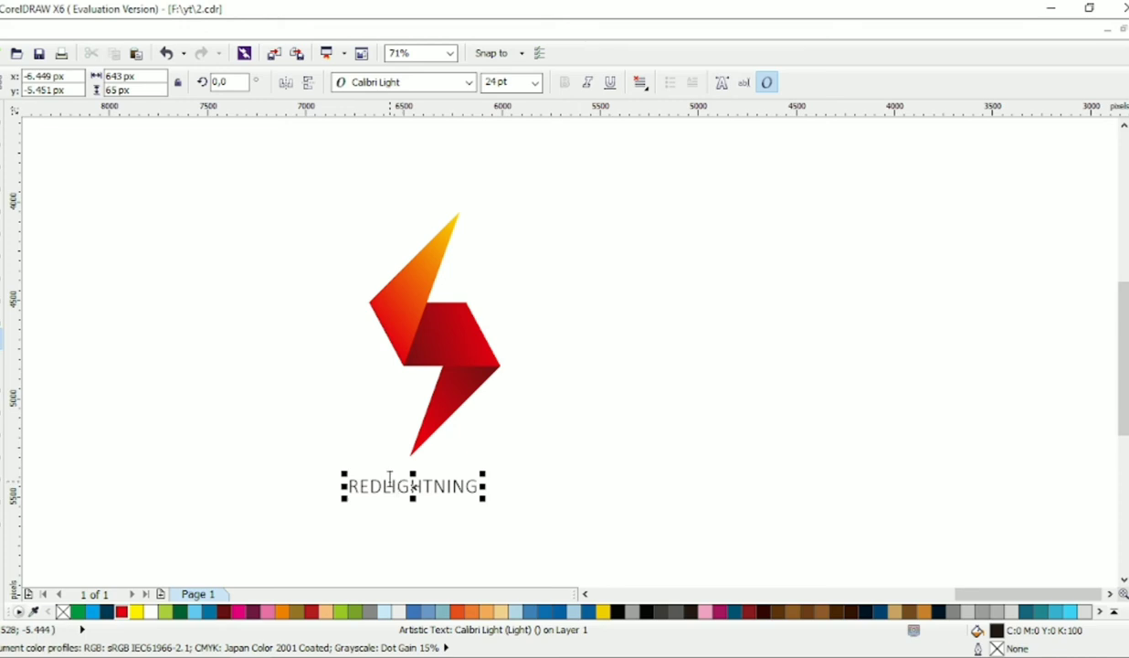
left_click_drag(372, 486, 343, 491)
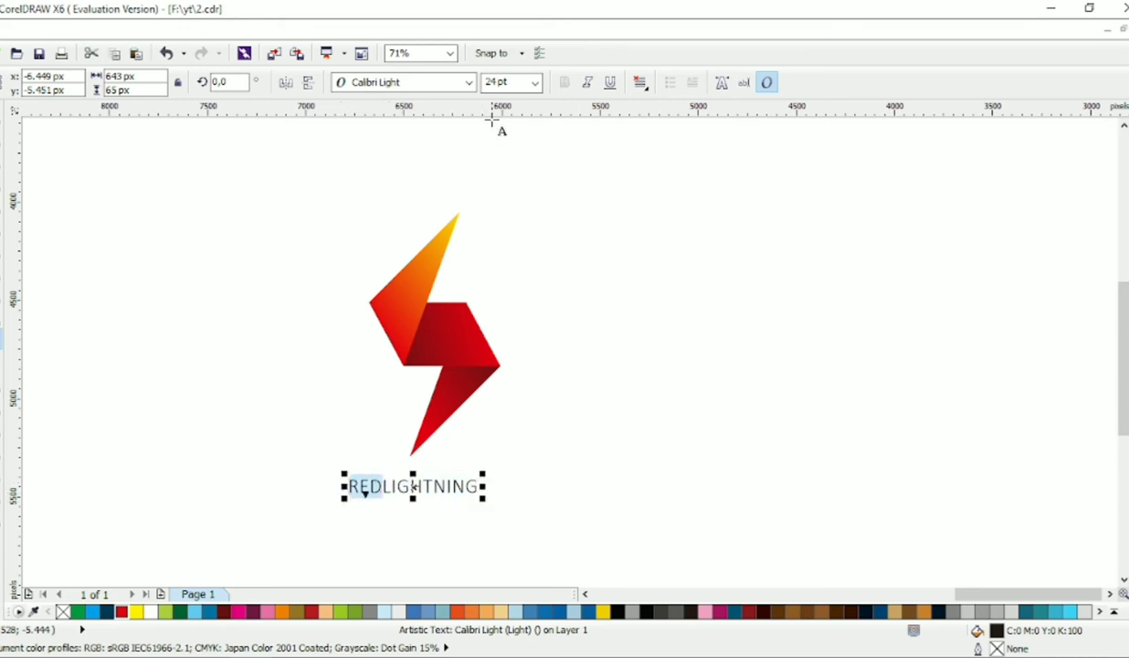
left_click(469, 83)
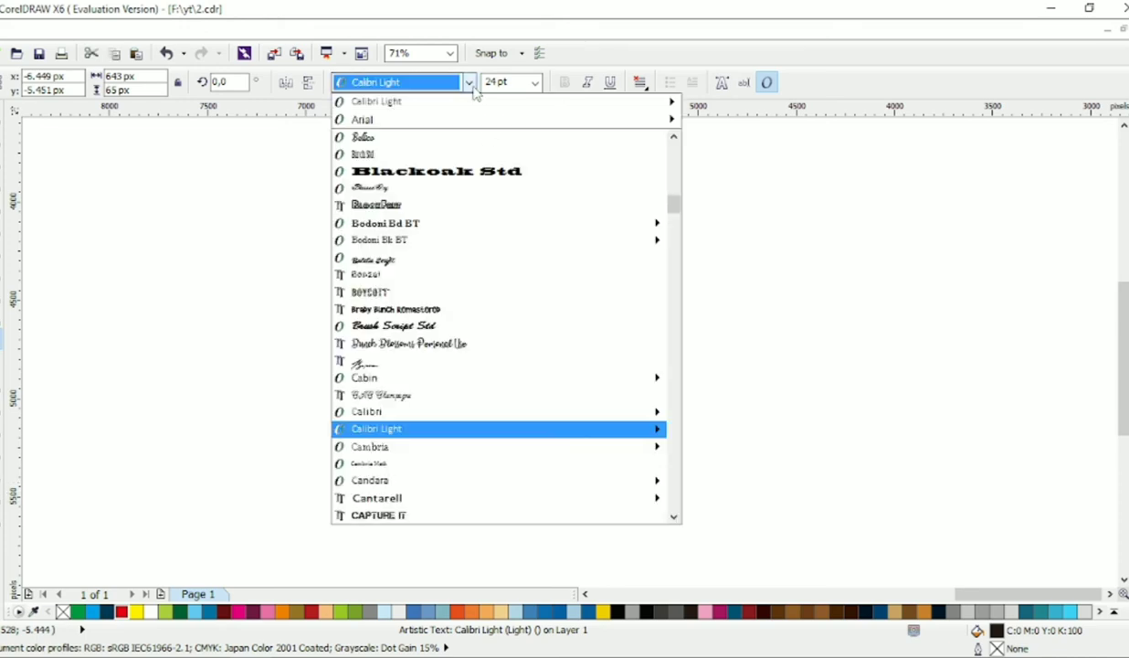
left_click(422, 379)
left_click(567, 87)
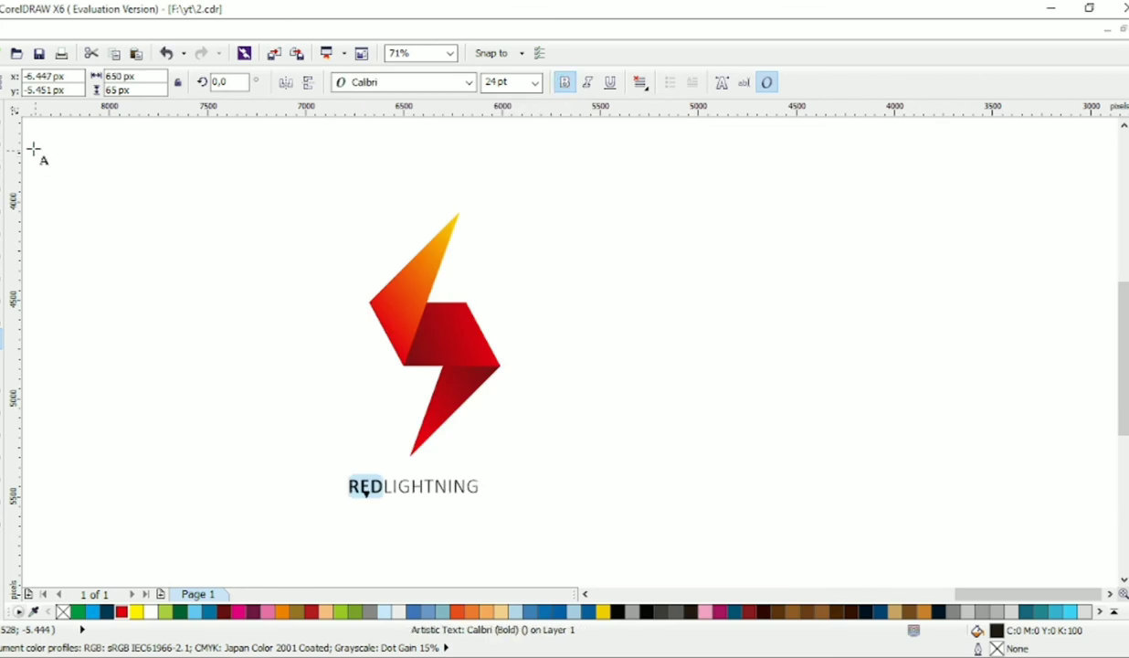
Enlarge the REDLIGHTNING text proportionally to about 883 px wide and place a copy of it directly below.
left_click(2, 114)
left_click_drag(483, 476, 530, 461)
left_click_drag(483, 504, 482, 512)
right_click(482, 512)
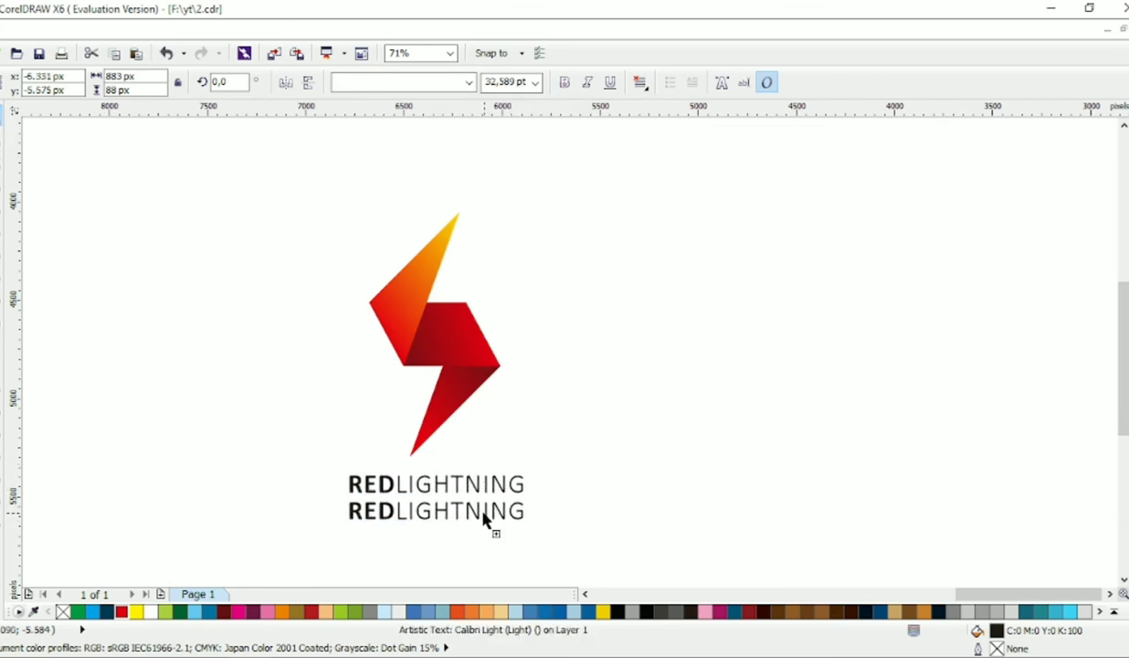
Replace the whole wording of the lower text copy with "LOGO DESIGN".
left_click(482, 513)
left_click(481, 514)
double_click(481, 514)
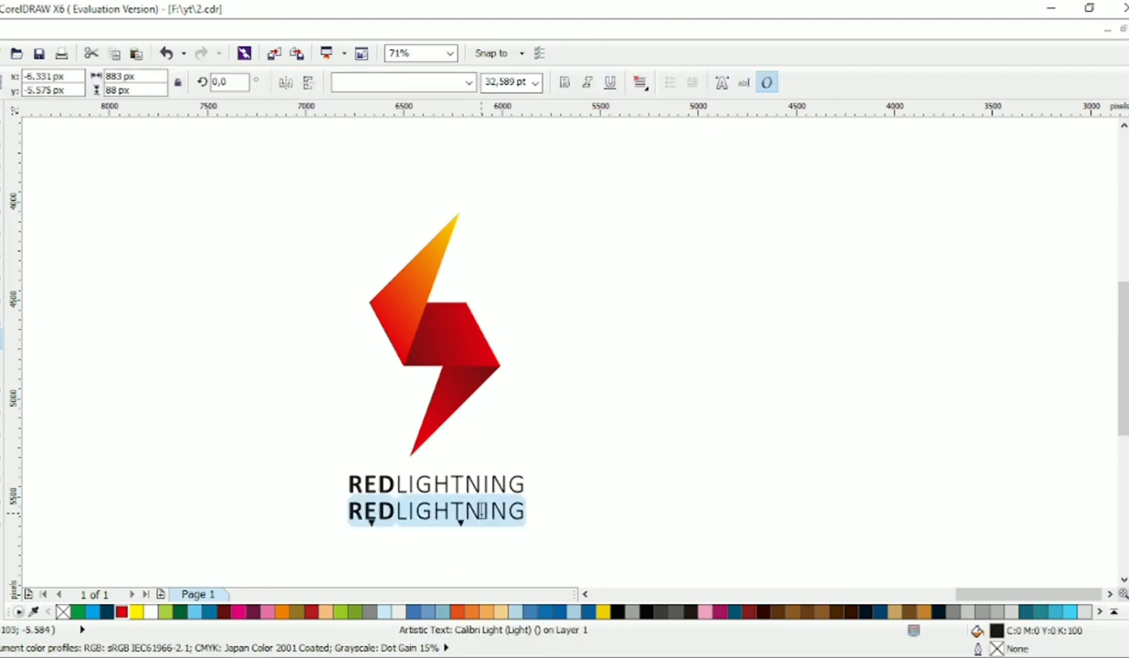
type("LOGO")
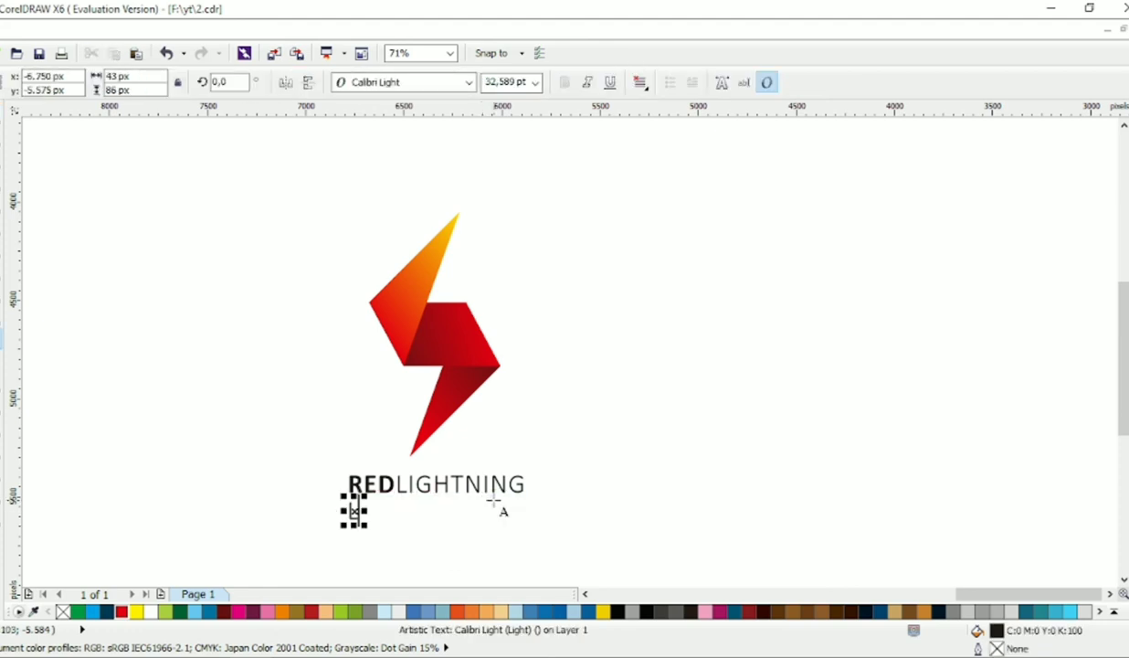
type(" DESU")
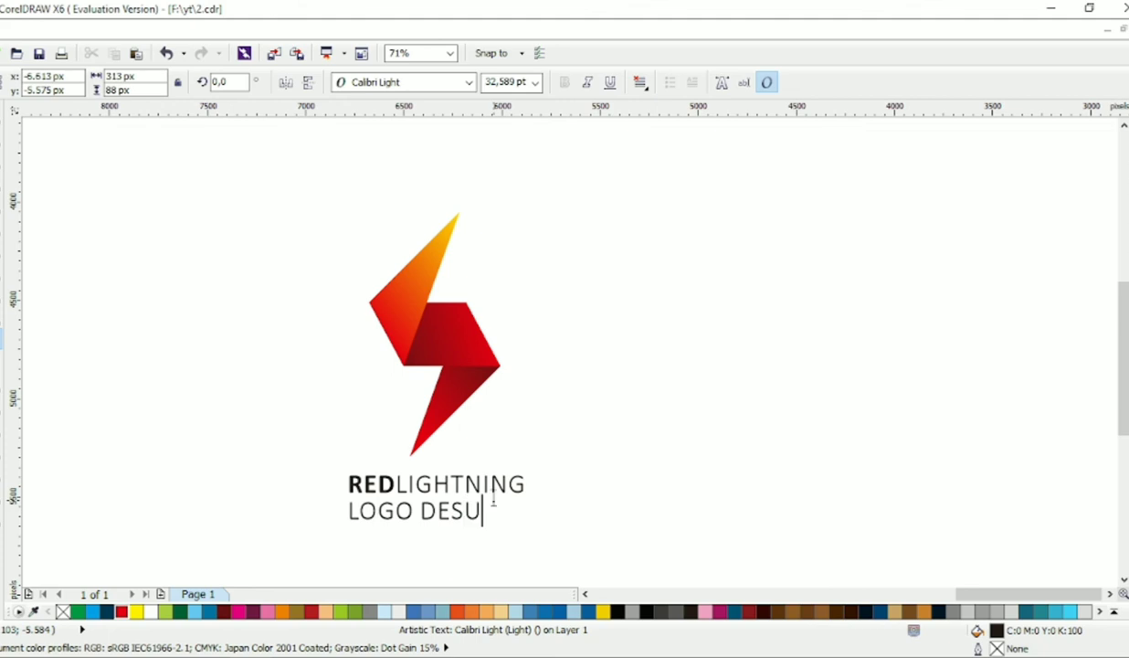
key("BackSpace")
type("IGN")
key("Escape")
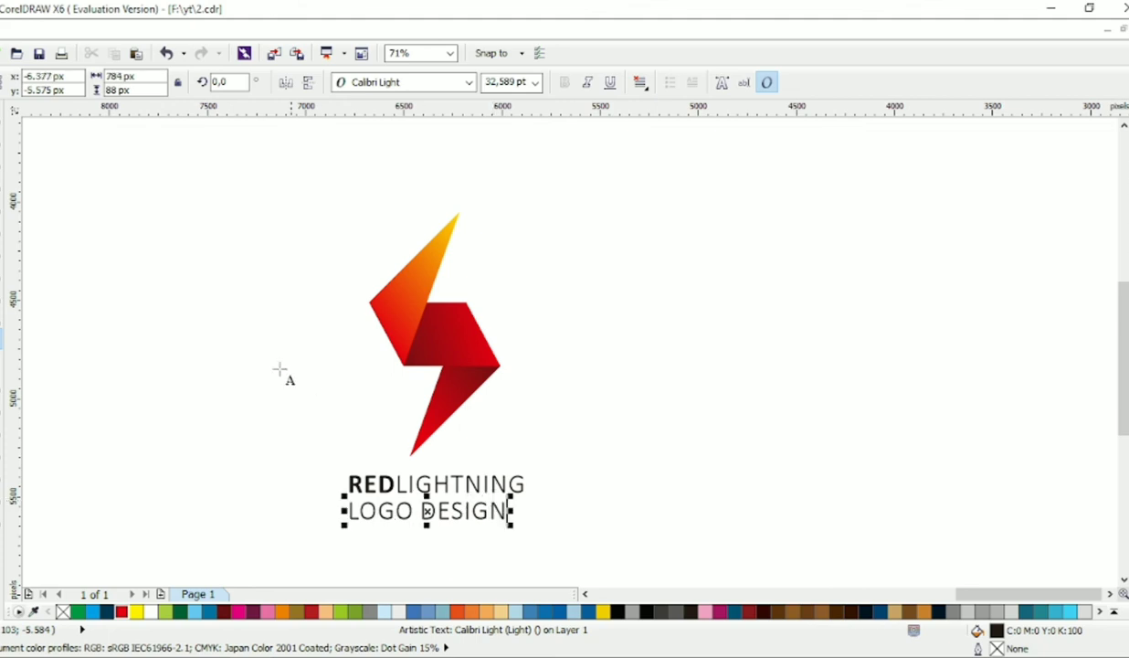
Set the LOGO DESIGN text to the Calibri font in bold.
left_click(469, 82)
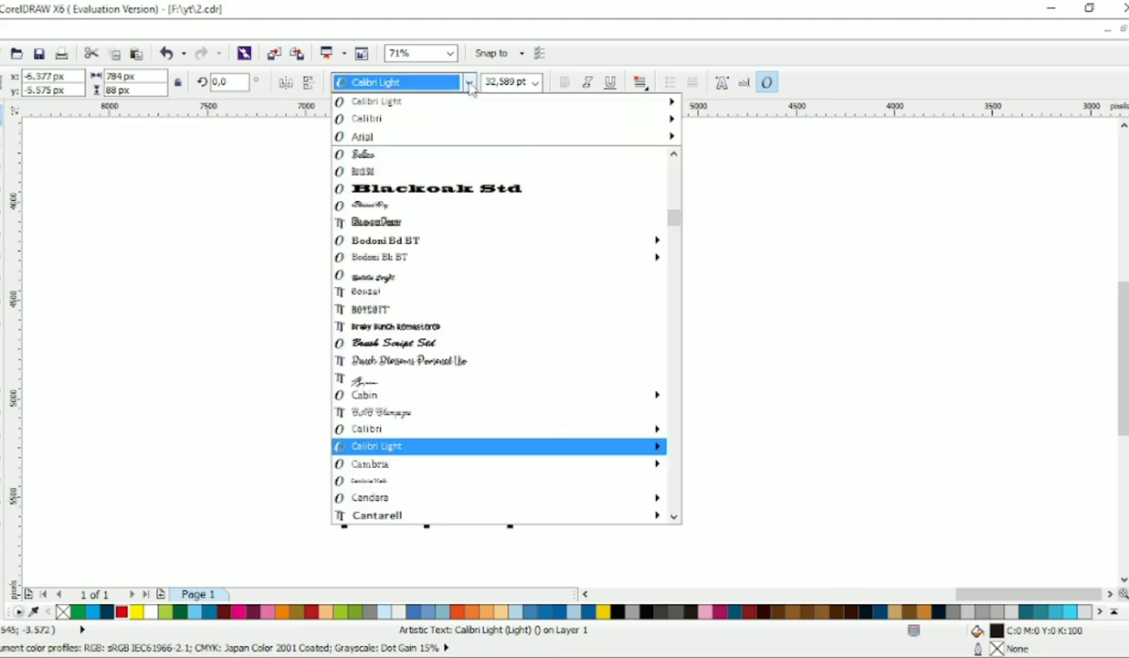
left_click(574, 118)
left_click(564, 82)
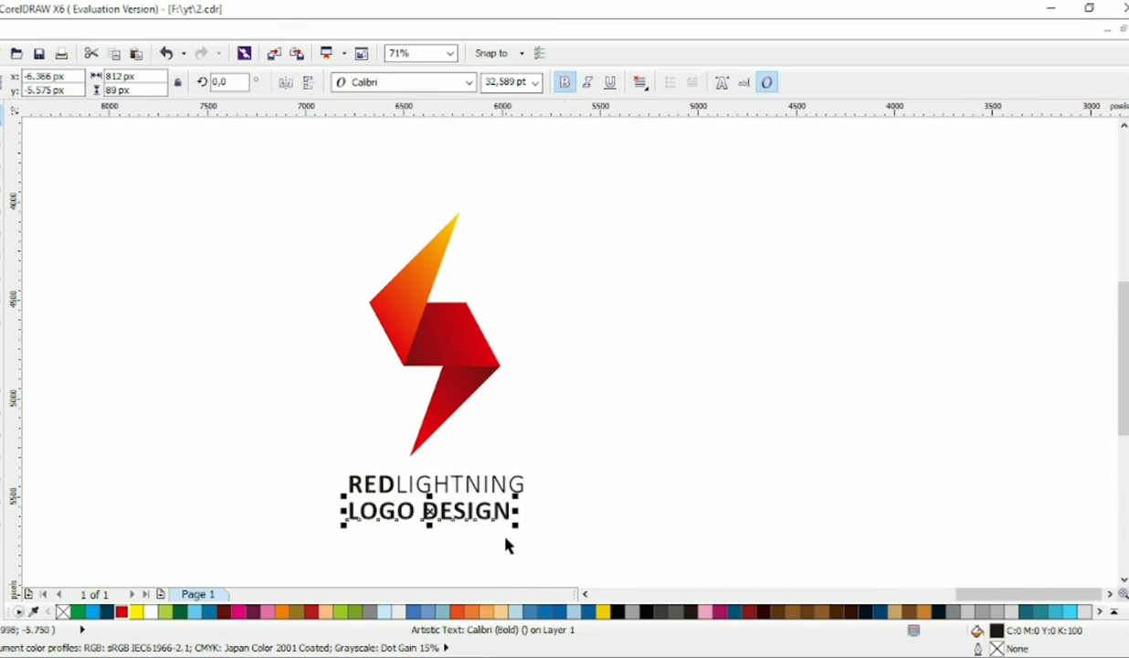
Shrink the LOGO DESIGN tagline to about 12 pt and widen its letter spacing to most of REDLIGHTNING's width.
left_click_drag(513, 526, 483, 517)
left_click(2, 137)
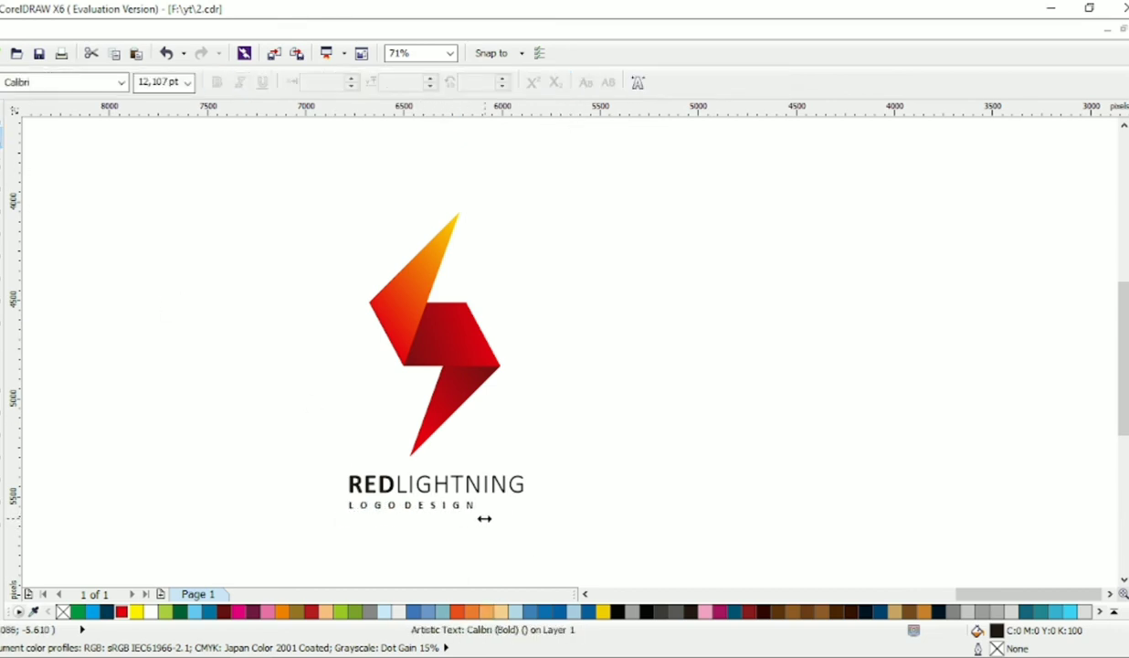
left_click(4, 123)
Centre the REDLIGHTNING text and the LOGO DESIGN tagline horizontally beneath the emblem, keeping the emblem's shapes together.
left_click_drag(273, 177, 633, 546)
key("c")
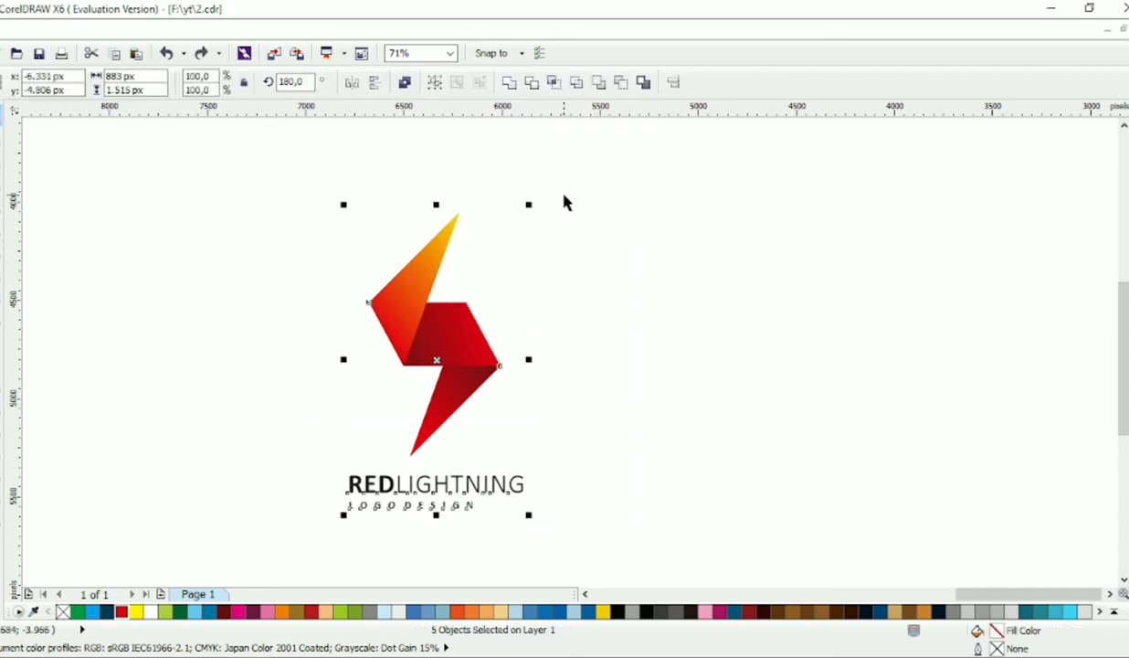
left_click_drag(567, 196, 272, 468)
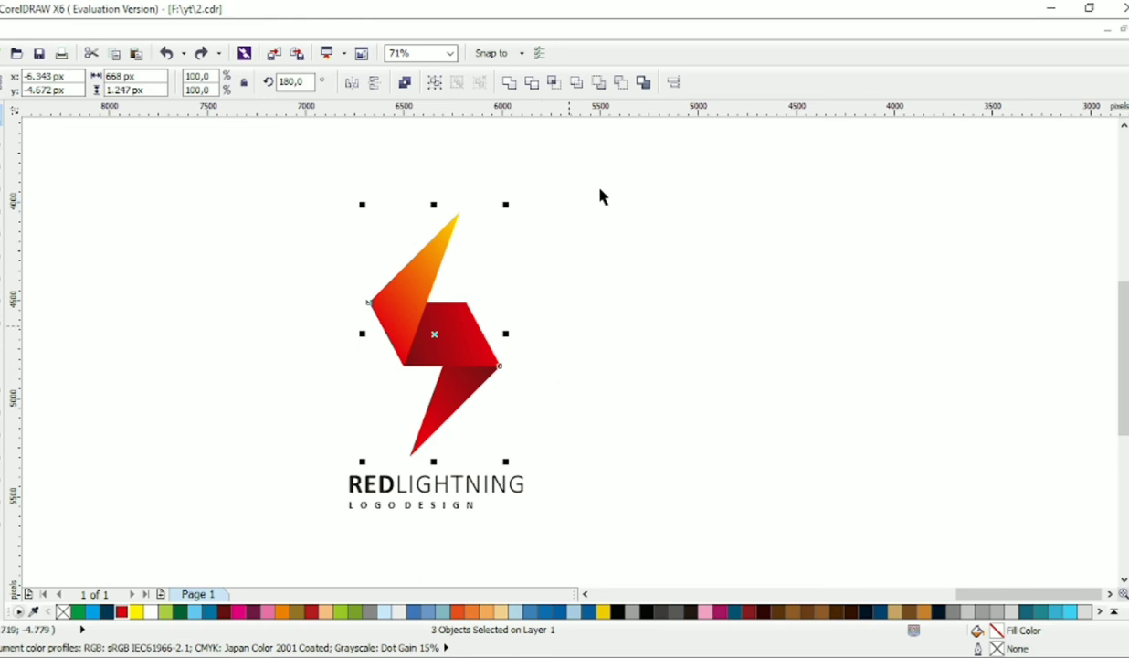
left_click_drag(600, 196, 233, 571)
Fill both text lines with dark red and move REDLIGHTNING slightly down toward the tagline, leaving nothing selected.
left_click_drag(301, 454, 558, 538)
left_click(223, 611)
left_click(537, 485)
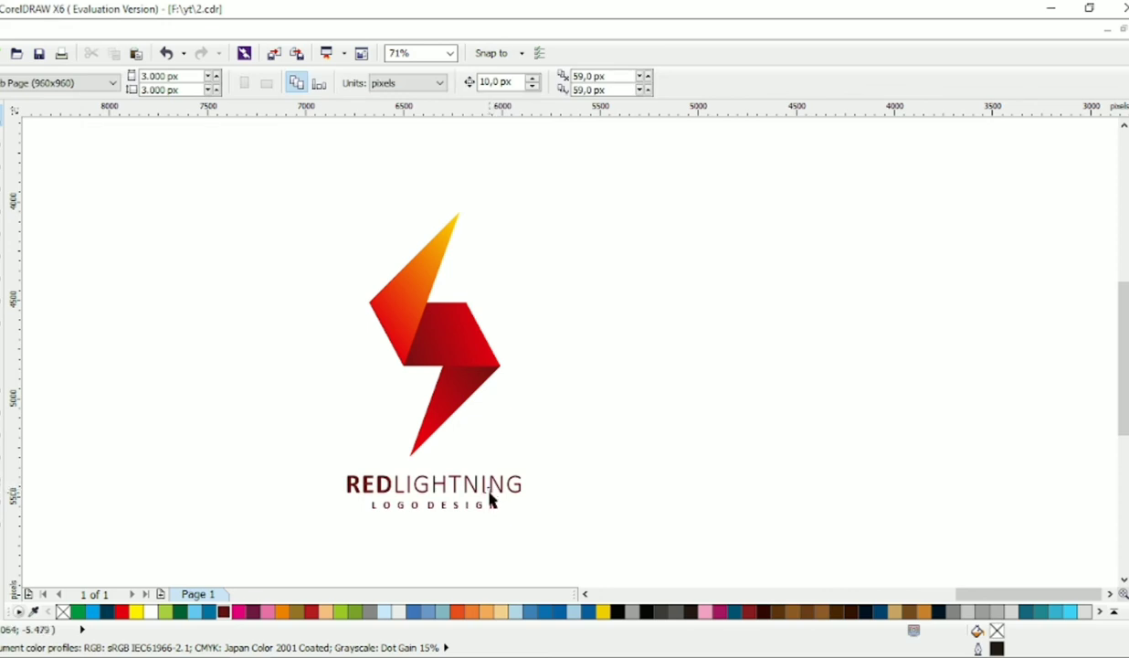
left_click_drag(494, 481, 494, 484)
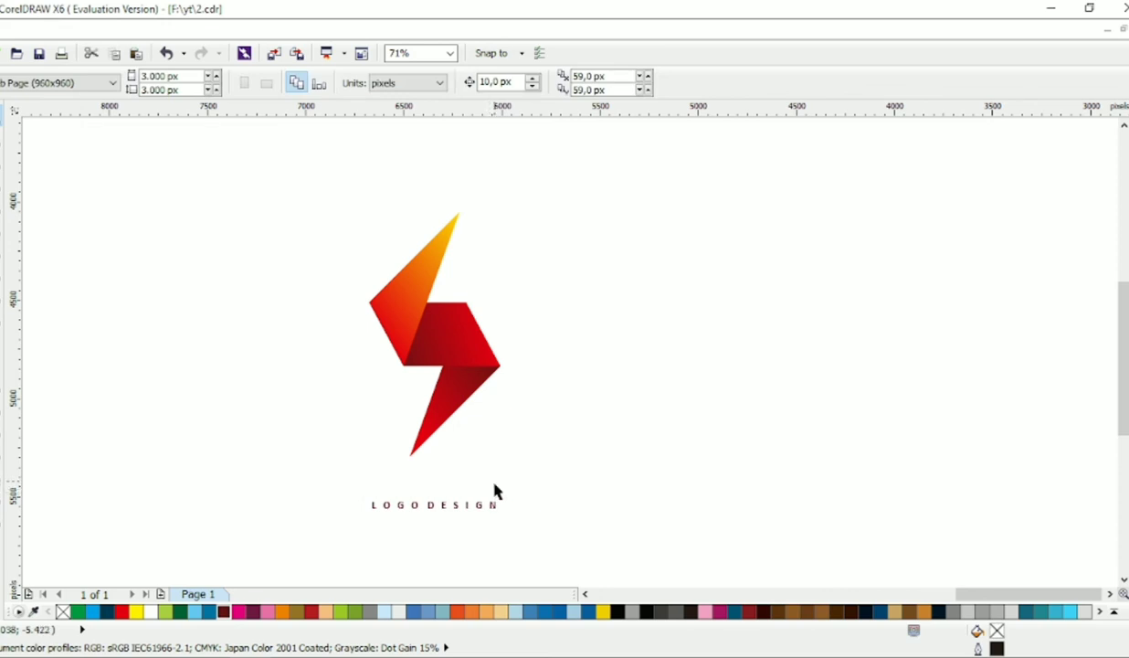
left_click(631, 492)
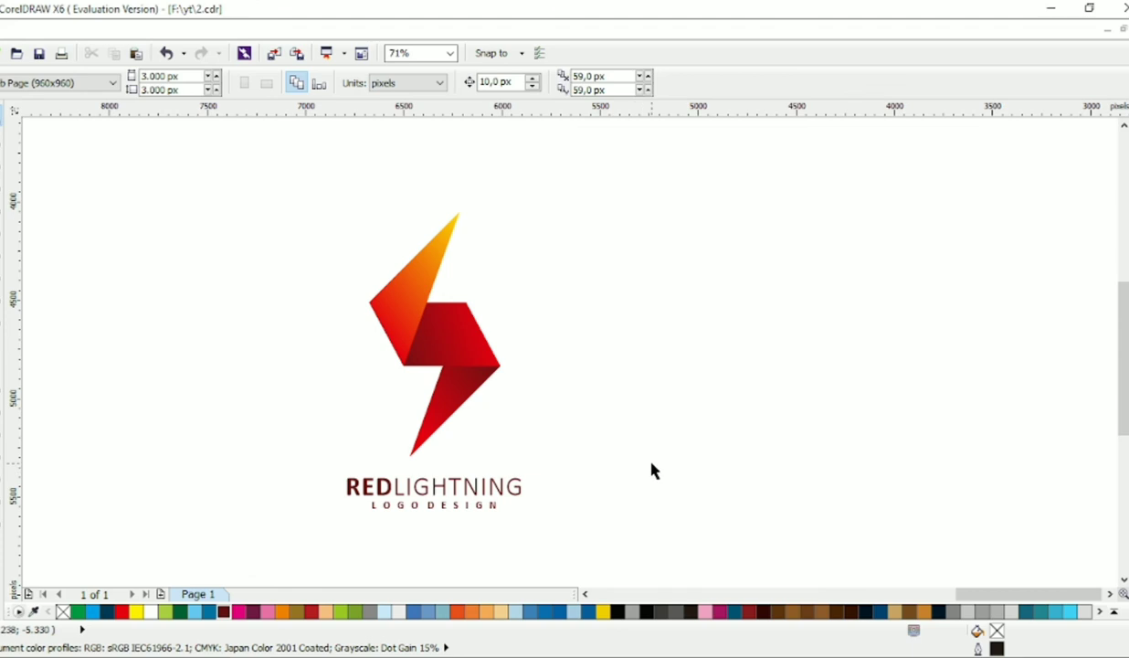